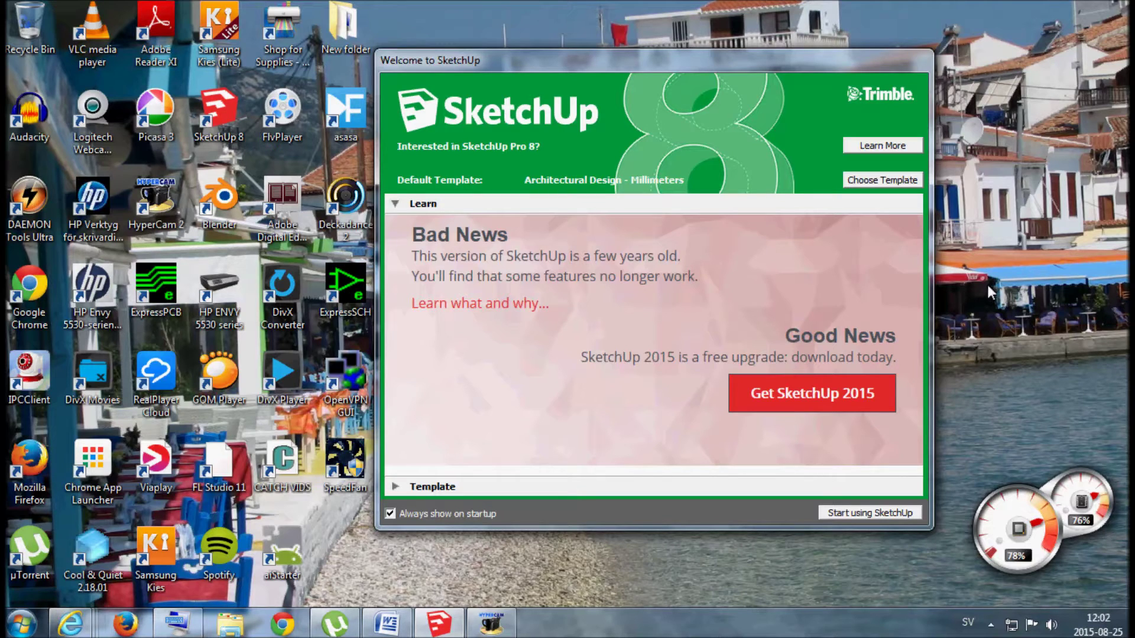
Start a new model using the Product Design and Woodworking - Millimeters template as default.
click(882, 181)
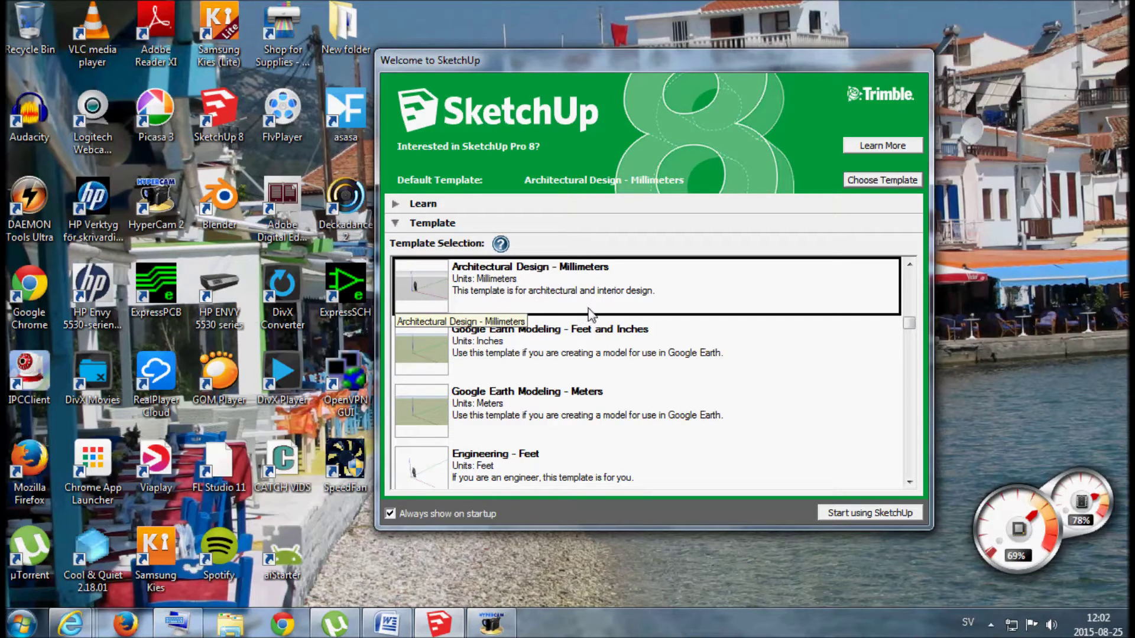
drag(908, 324, 915, 398)
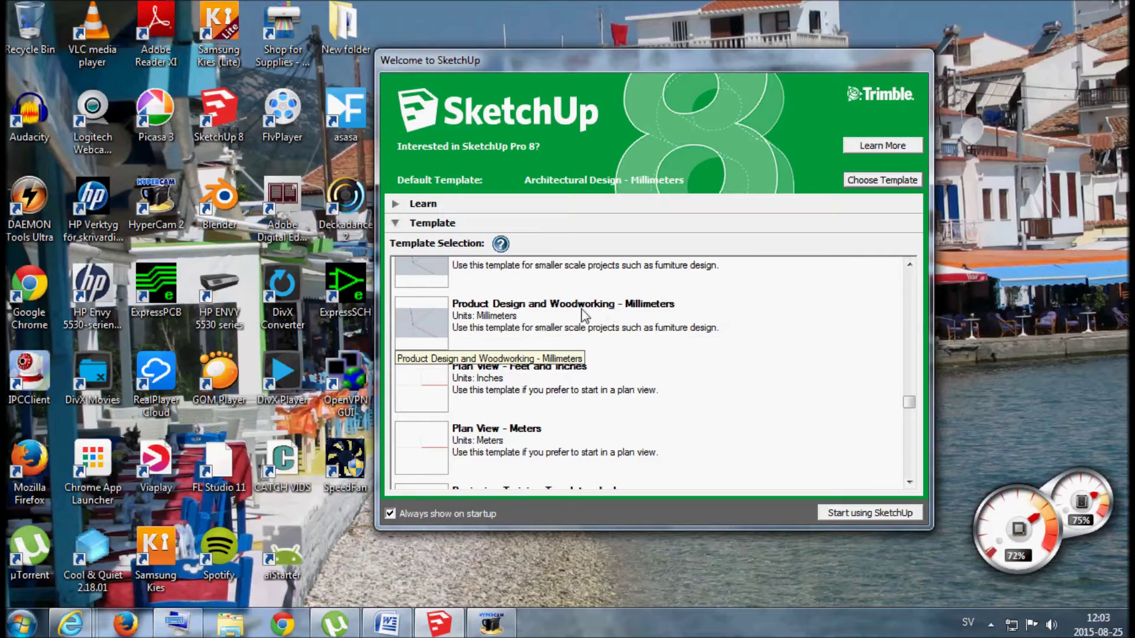
click(517, 317)
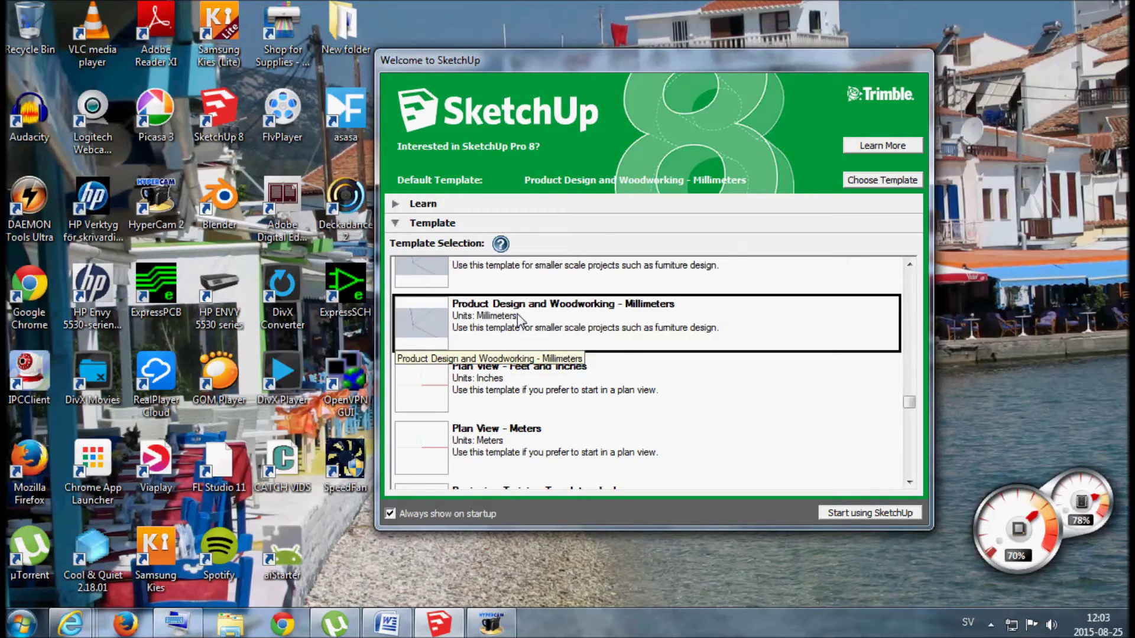
click(854, 512)
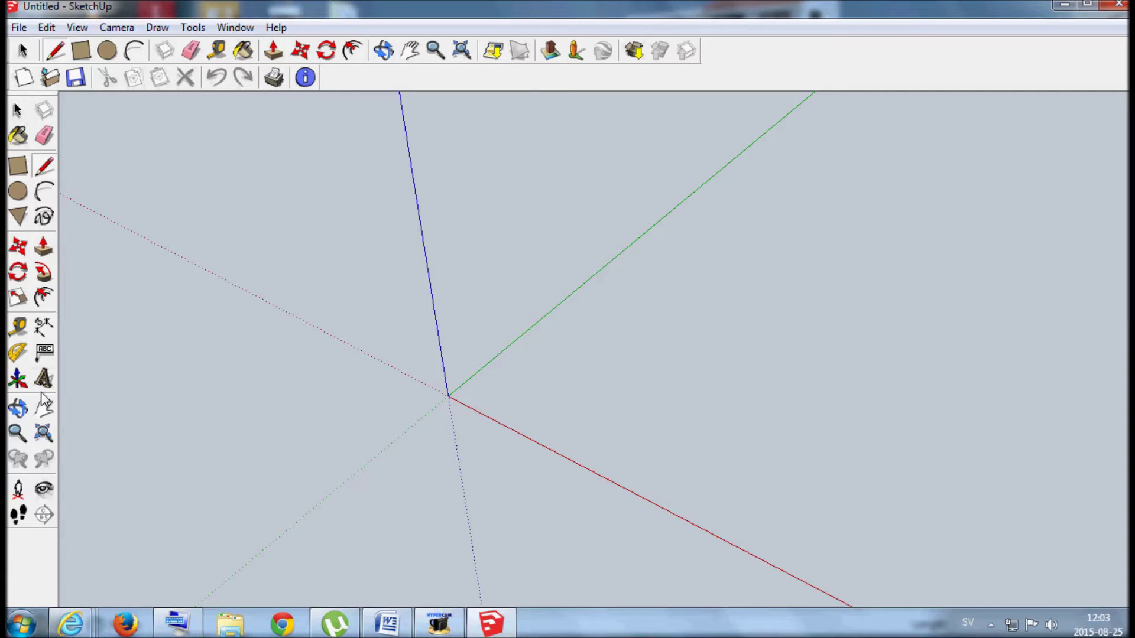
Maximize the SketchUp window and show the Instructor panel with Push/Pull help.
click(1090, 5)
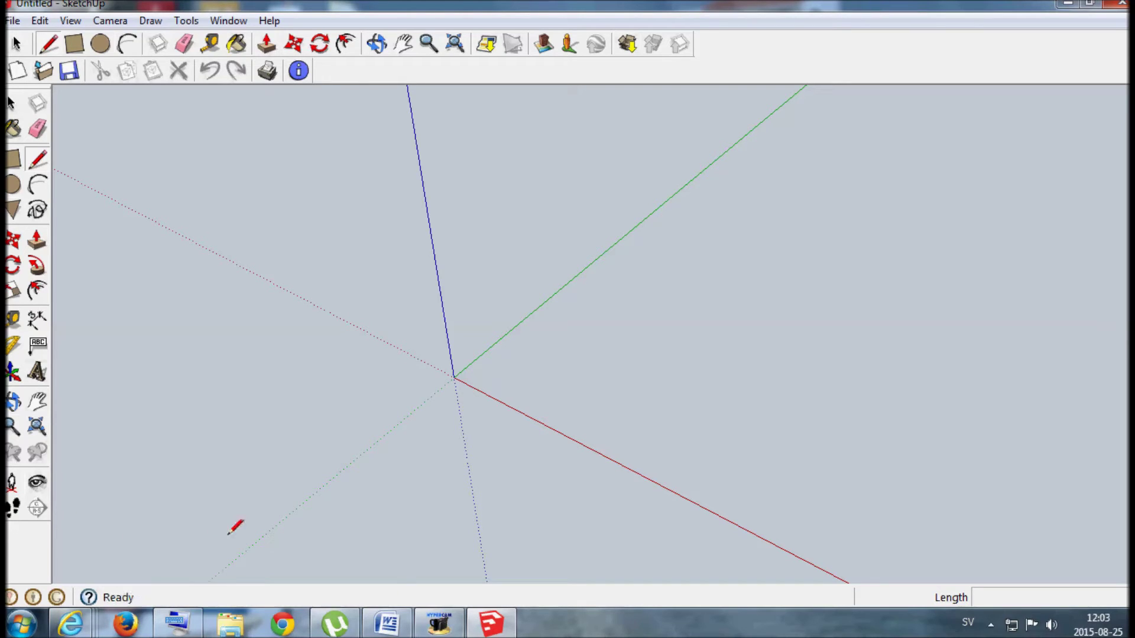
click(89, 598)
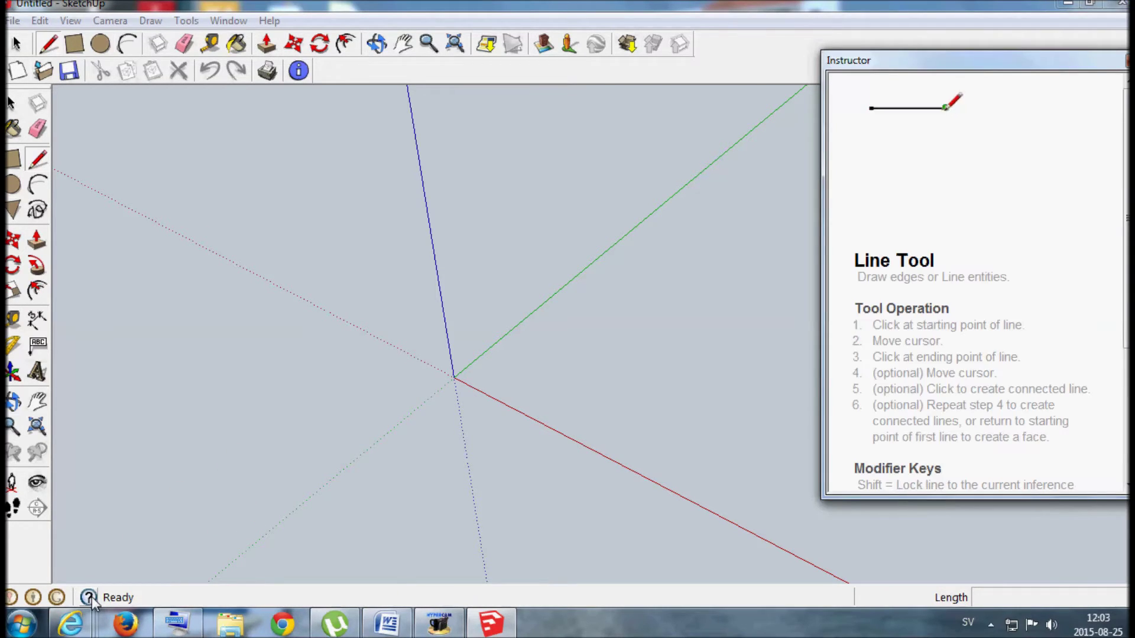
click(267, 45)
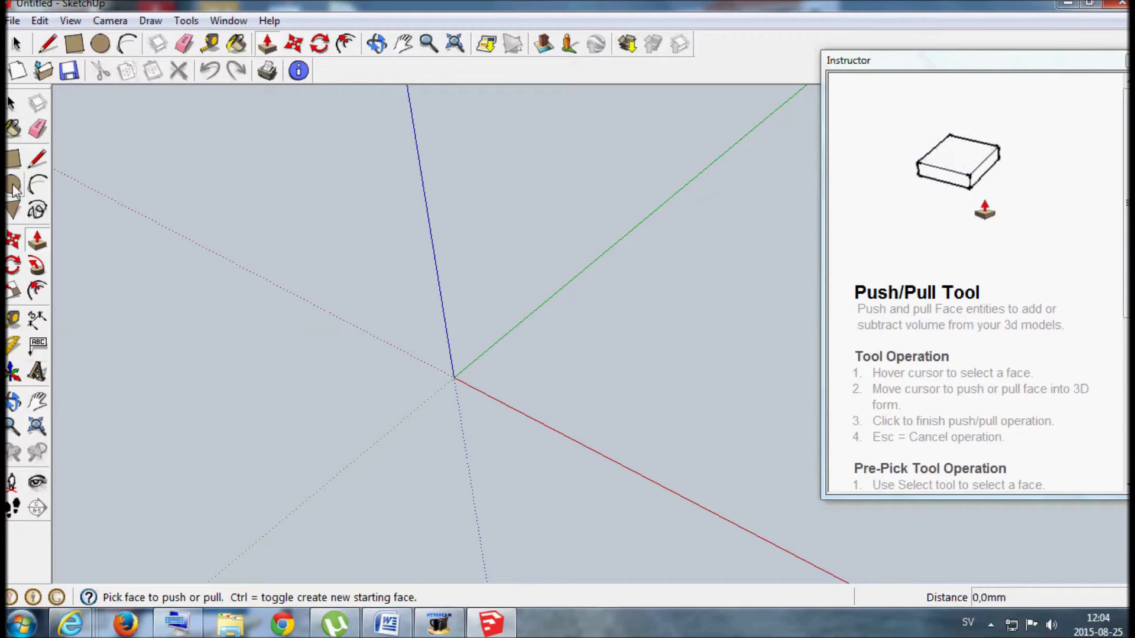
Select the Rectangle tool and roll the Instructor panel up to its title bar.
click(16, 167)
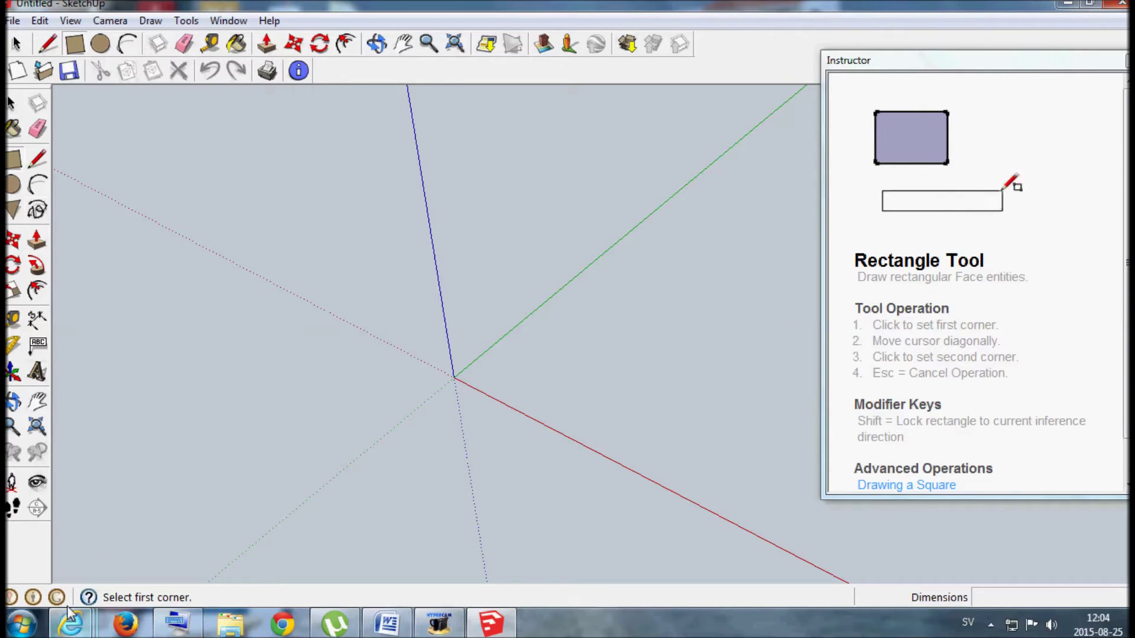
click(89, 595)
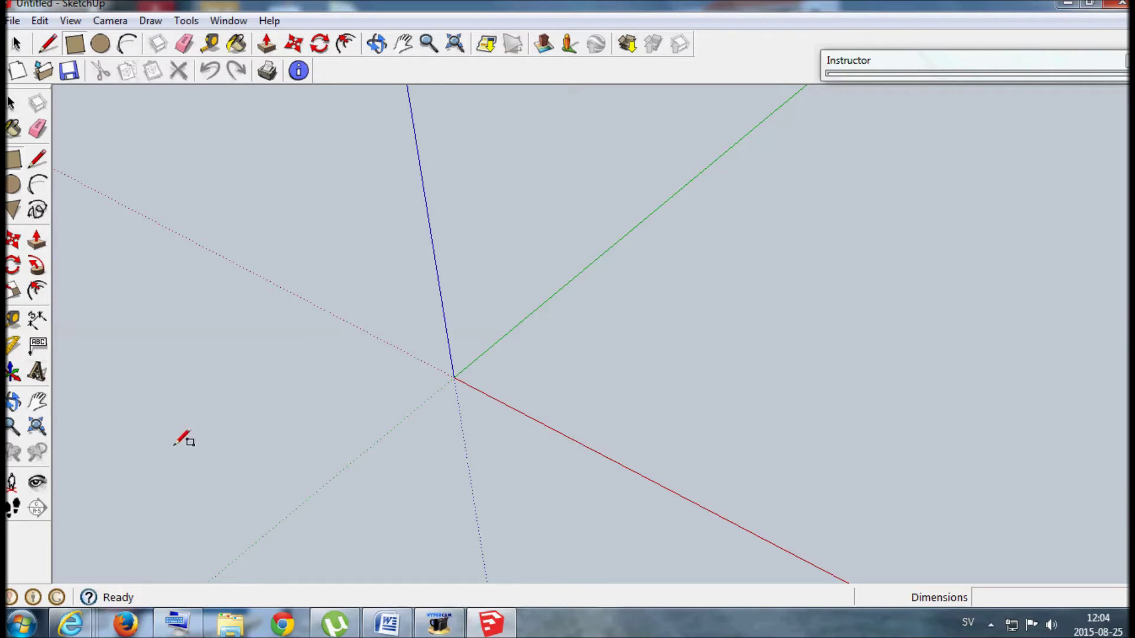
Place a rectangle's first corner left of the origin, then bring up Model Info Units.
click(73, 24)
mouse_move(86, 44)
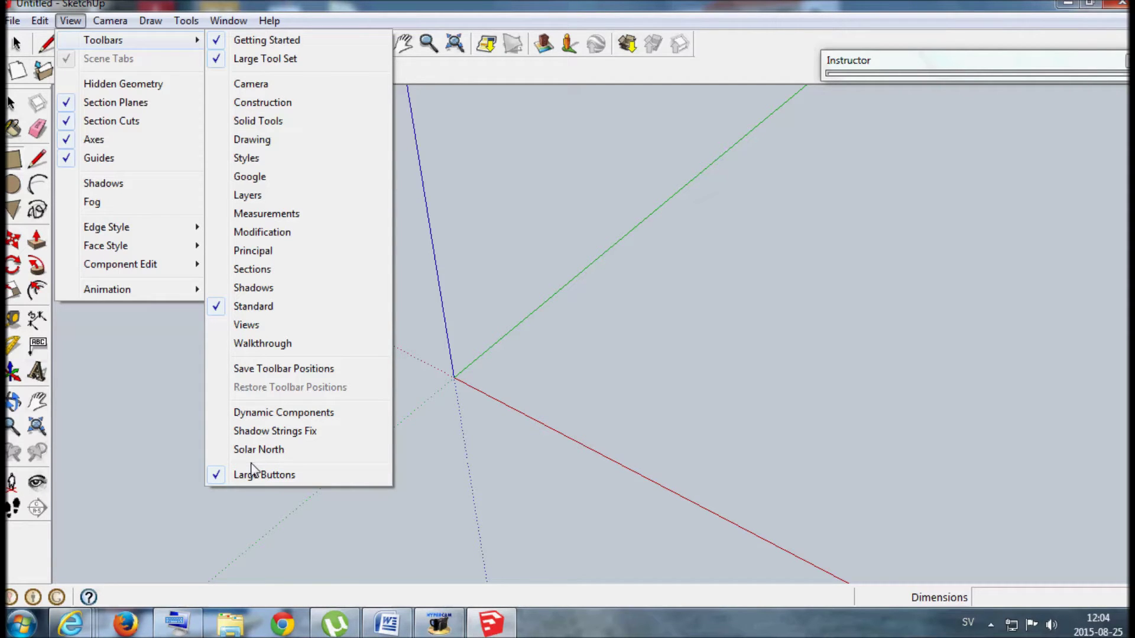
click(165, 437)
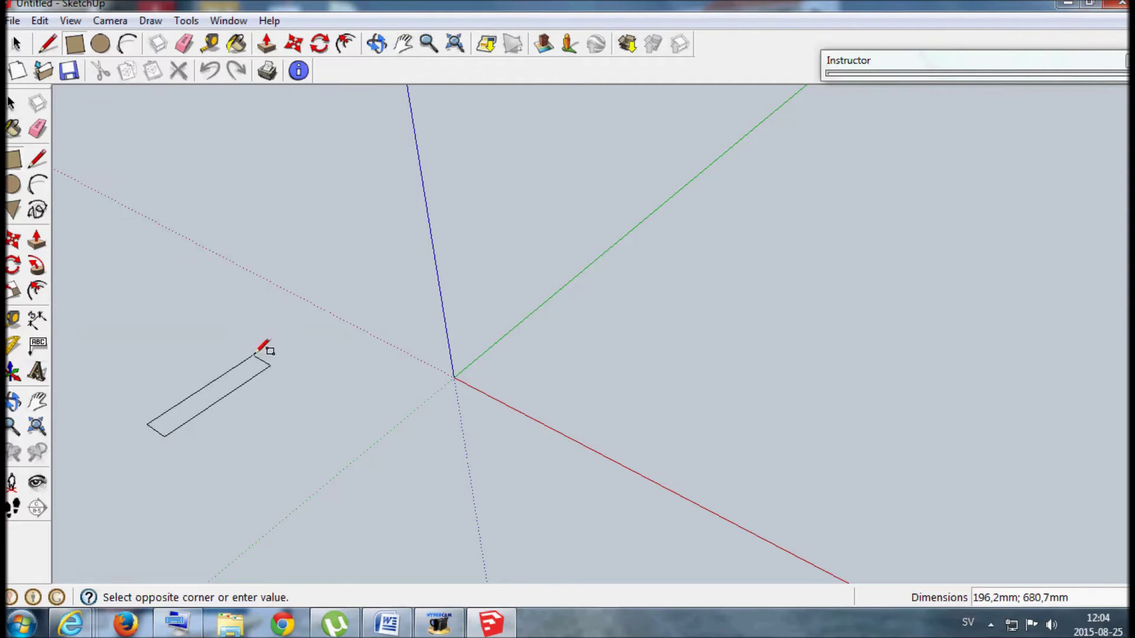
click(296, 70)
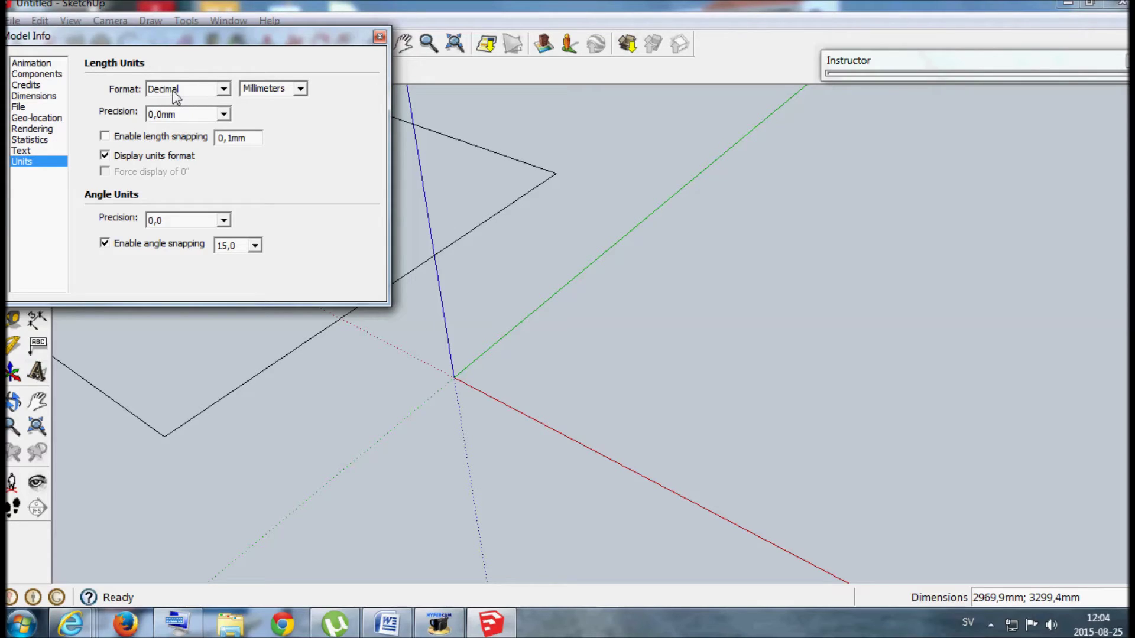
Keep Decimal millimetres, set precision to 0mm, and enable length snapping at 1mm.
click(301, 89)
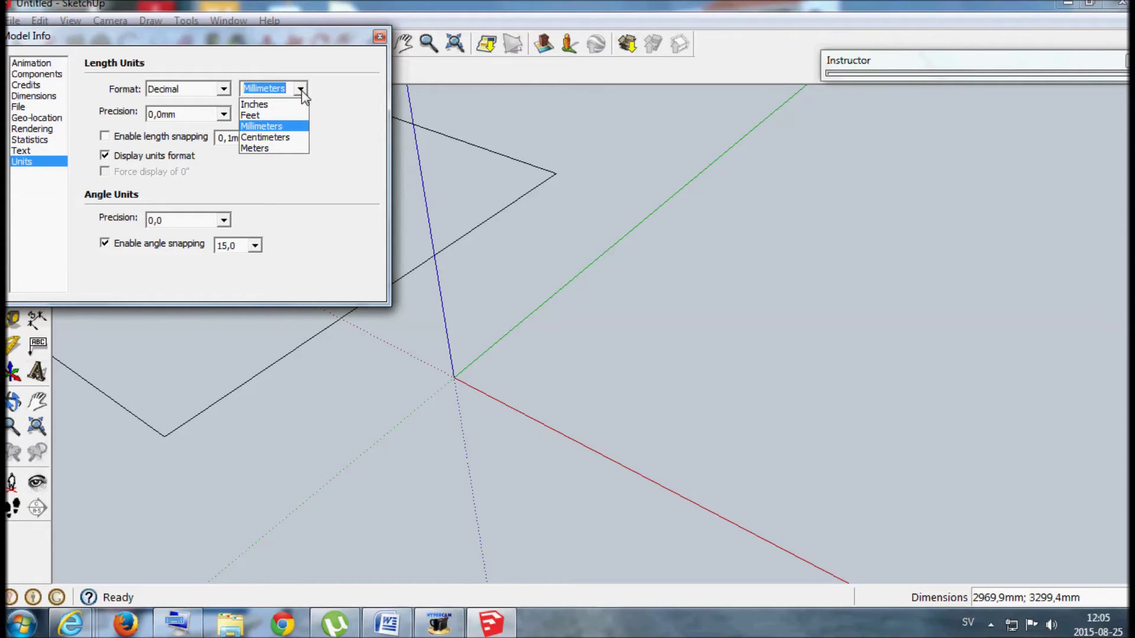
click(301, 91)
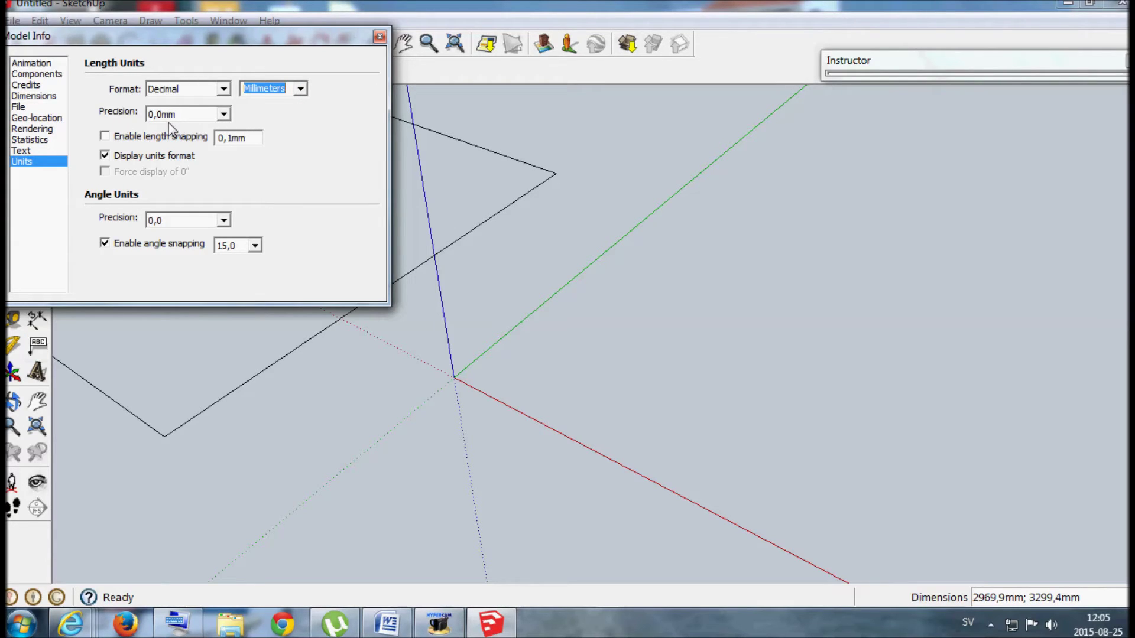
click(223, 115)
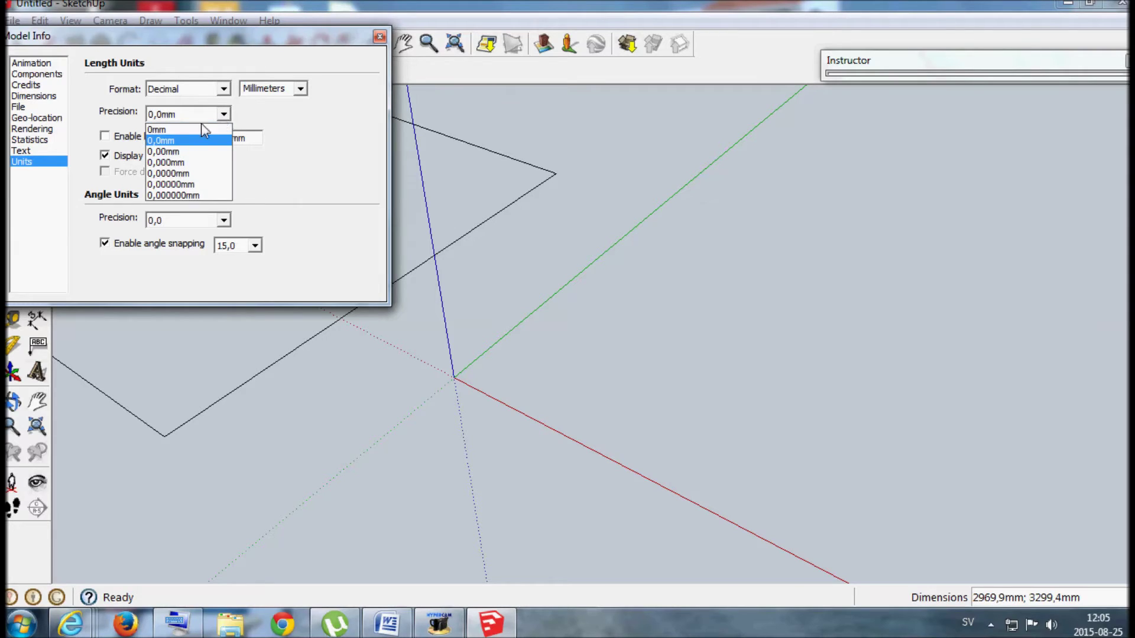
click(175, 132)
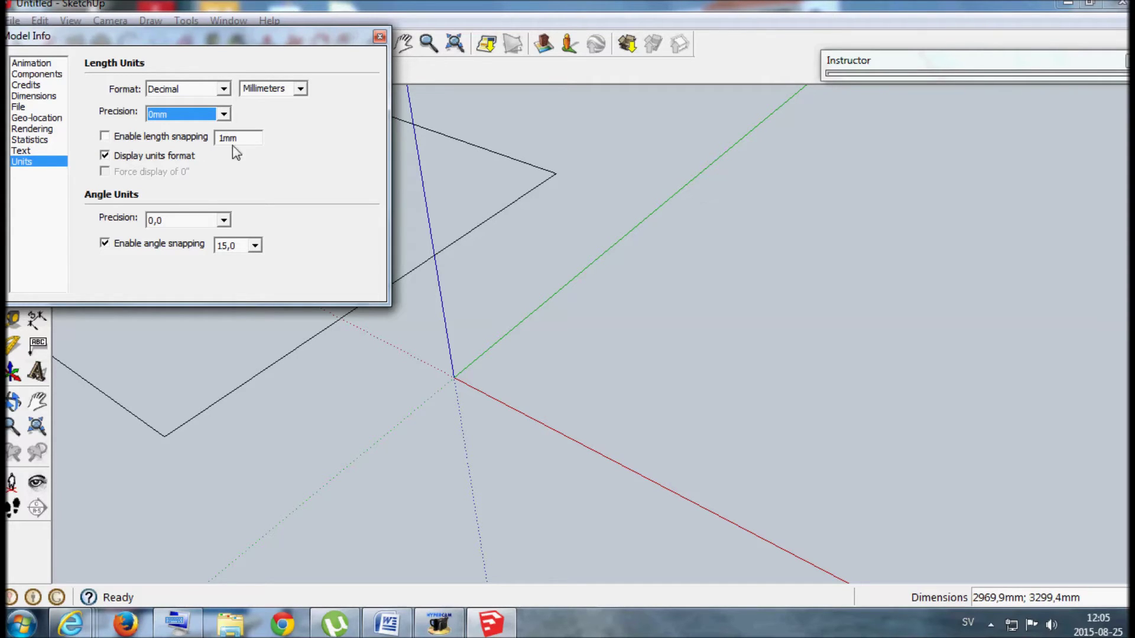
click(107, 136)
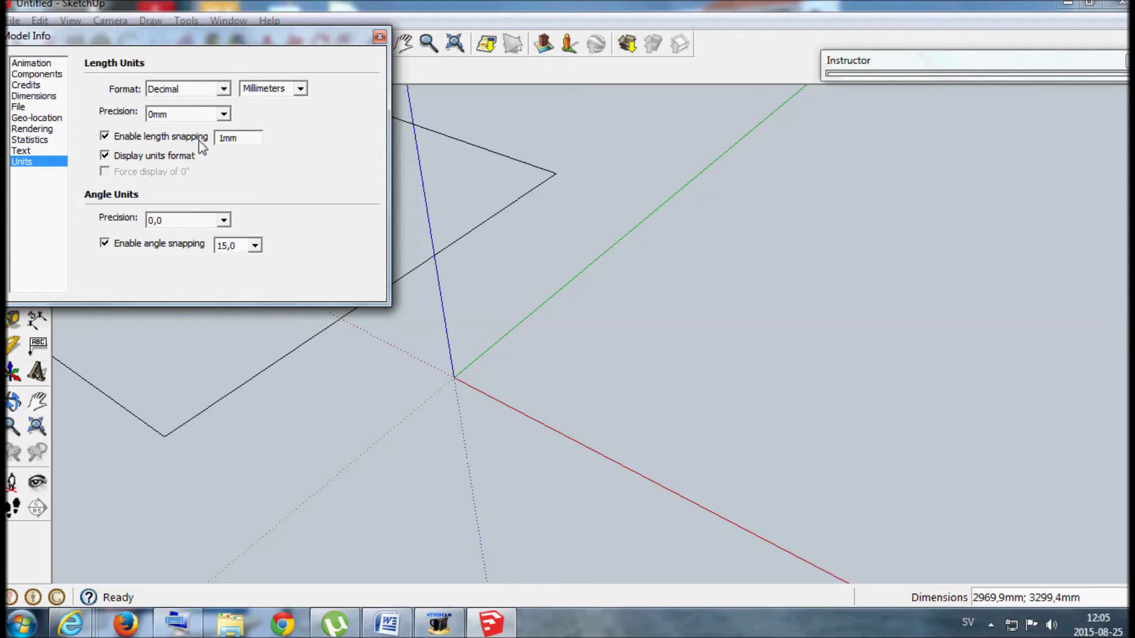
click(239, 139)
Close Model Info after browsing View options and rechecking the units.
click(379, 37)
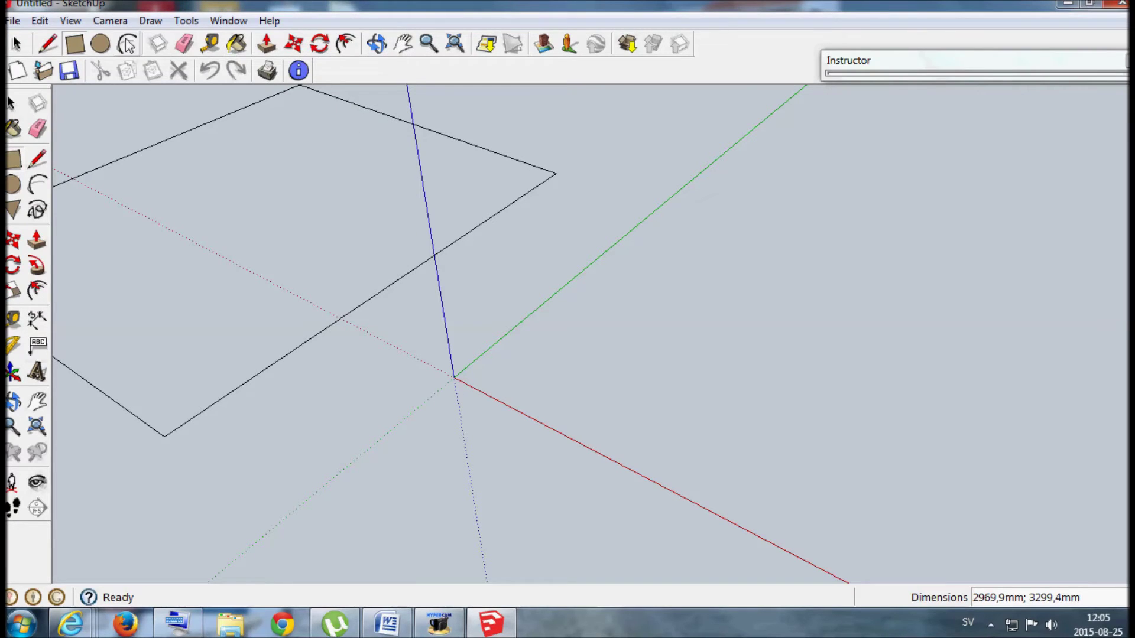
click(71, 22)
mouse_move(86, 45)
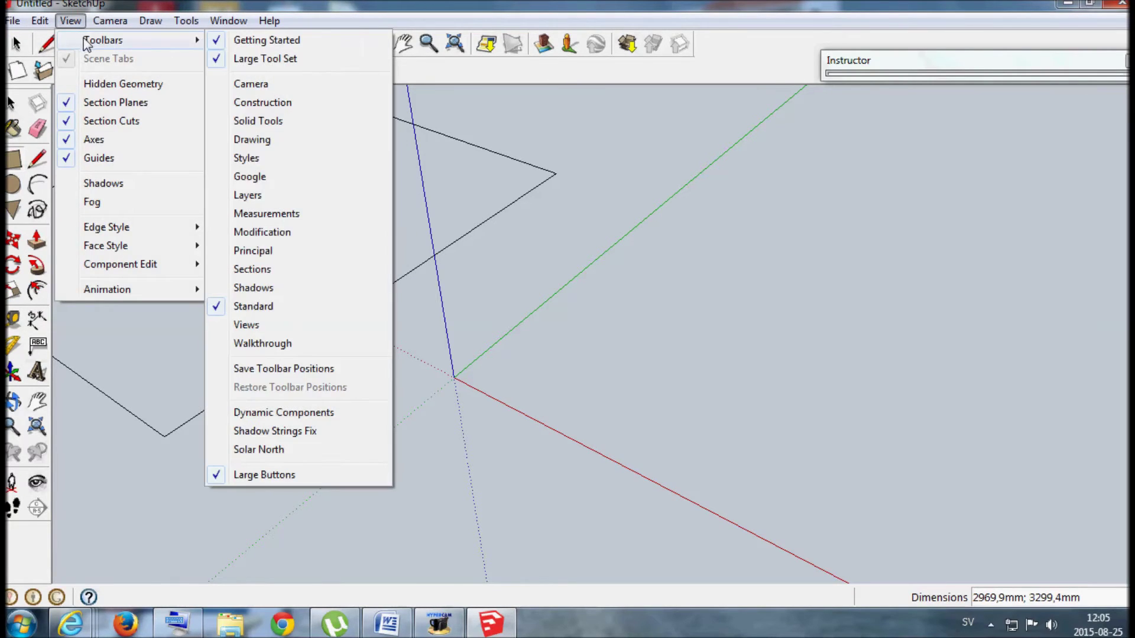
click(483, 232)
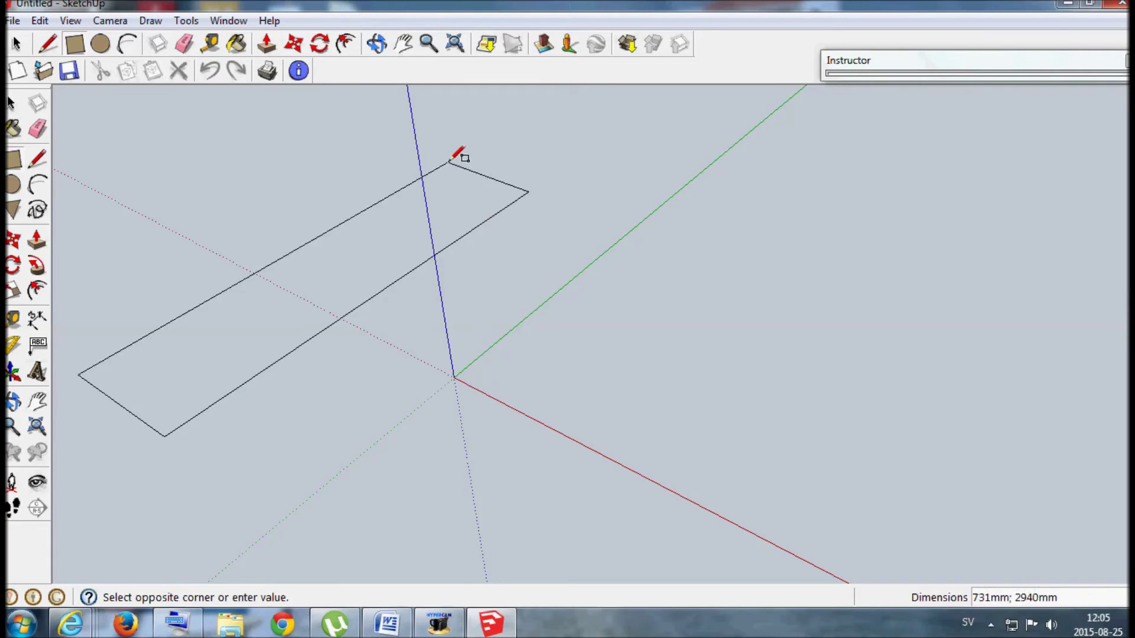
click(300, 72)
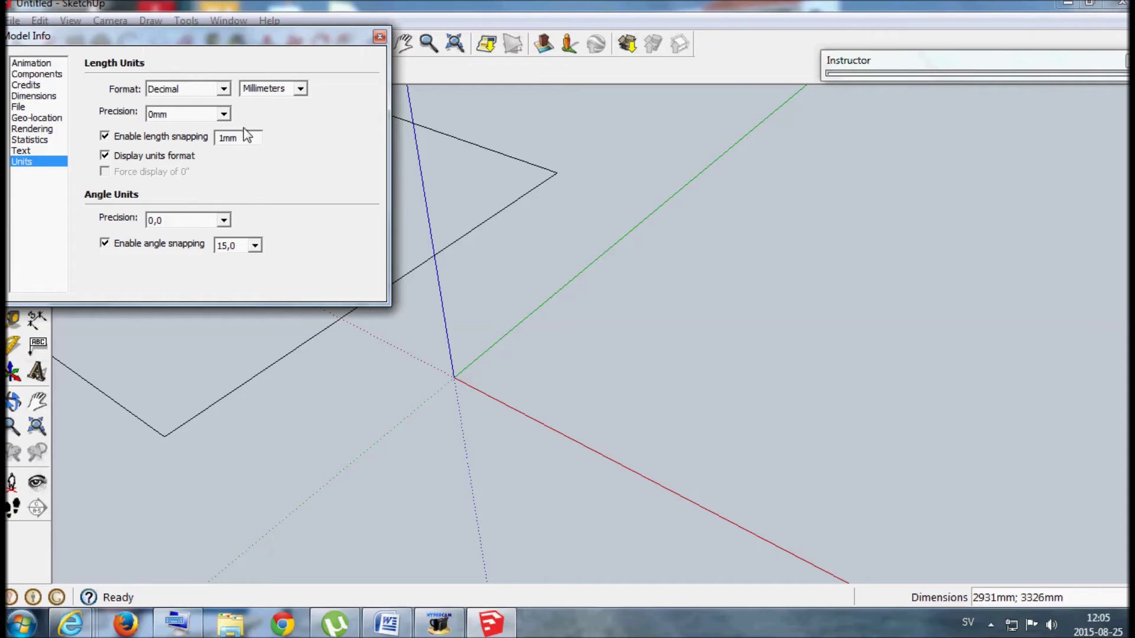
click(377, 38)
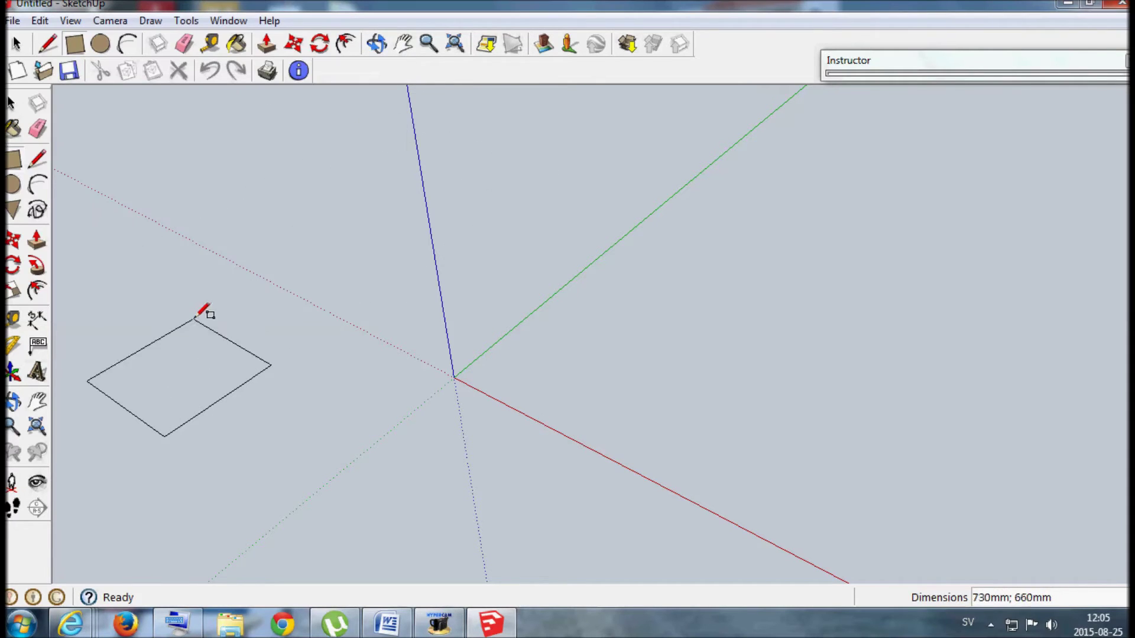
Replace the stray rectangle with an 828mm by 1200mm face beside the origin.
click(13, 158)
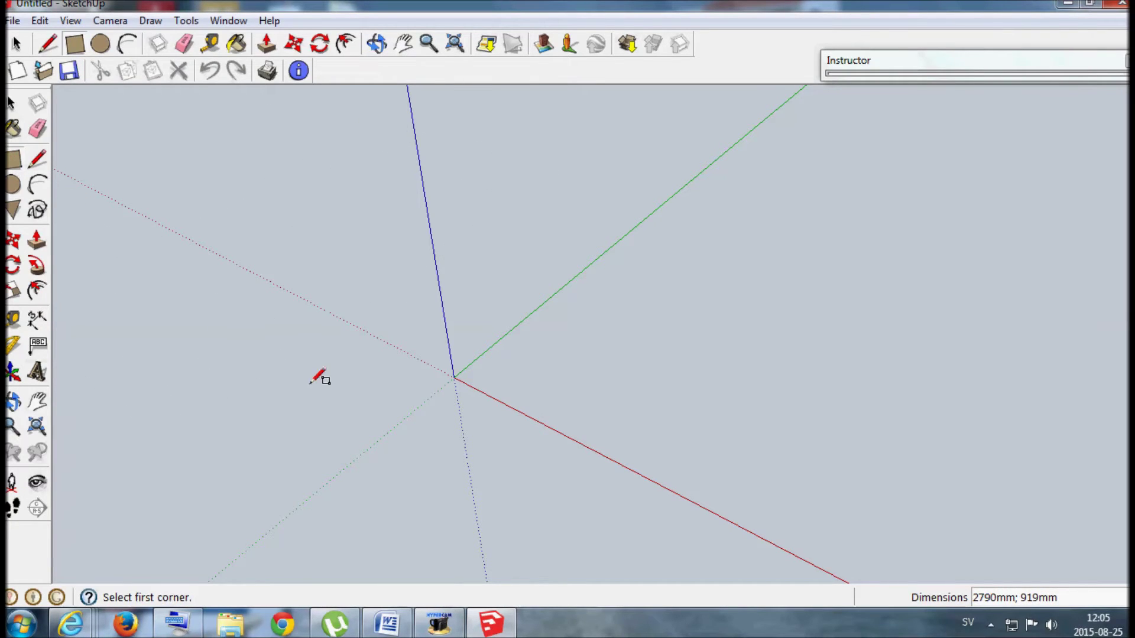
click(509, 371)
click(739, 313)
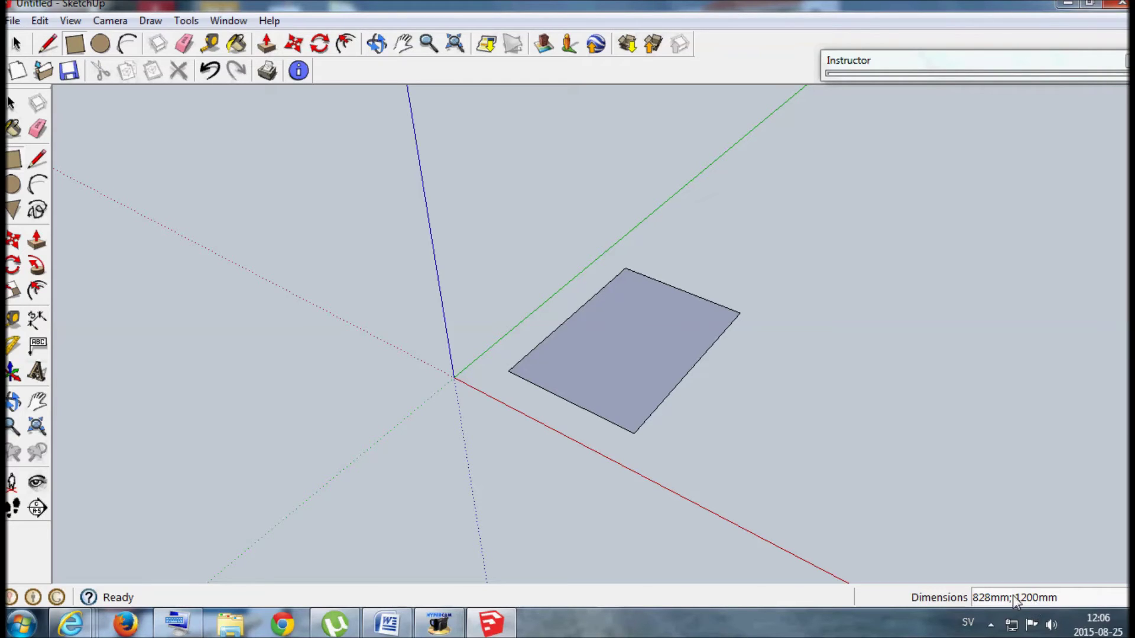
Raise the rectangle face into a 51mm-thick slab with Push/Pull.
middle_drag(603, 377, 542, 310)
scroll(550, 379, up, 4)
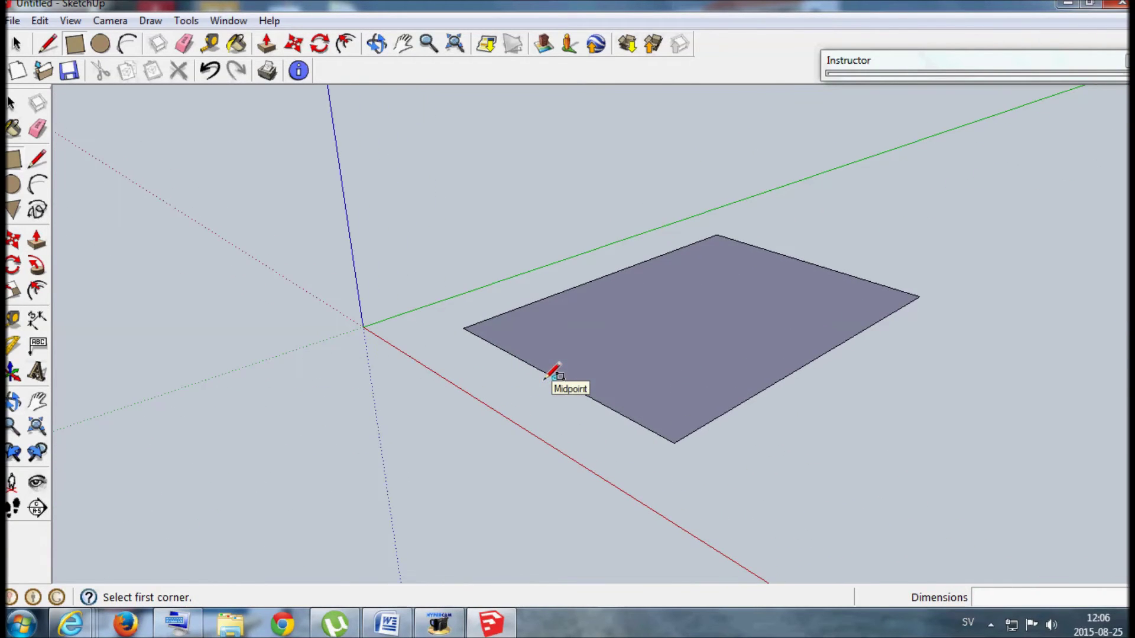
click(266, 44)
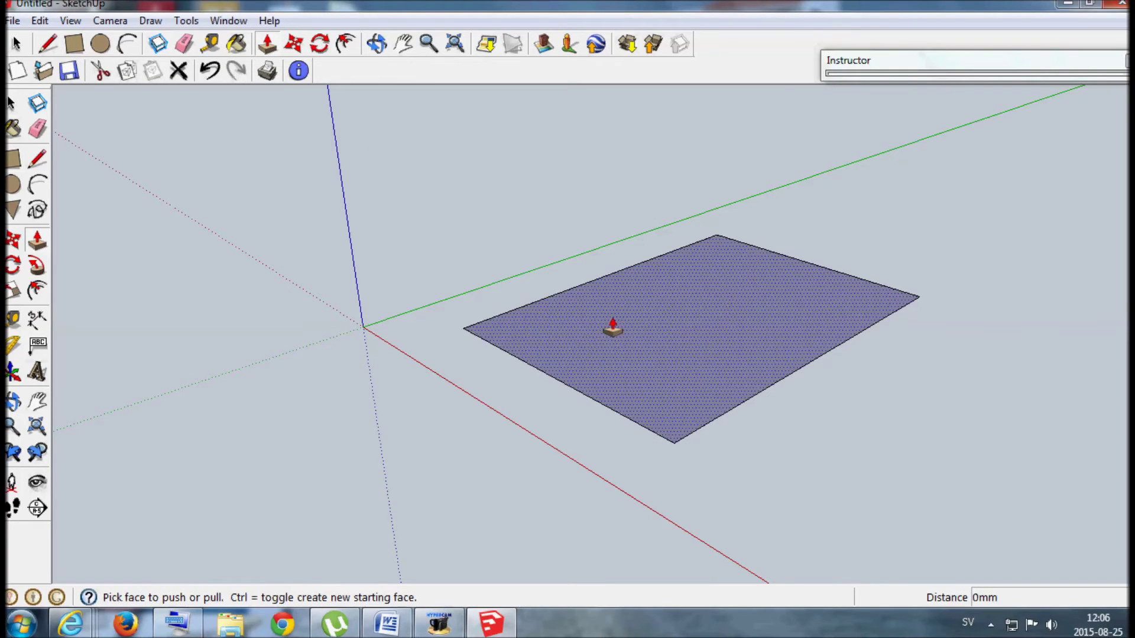
click(636, 351)
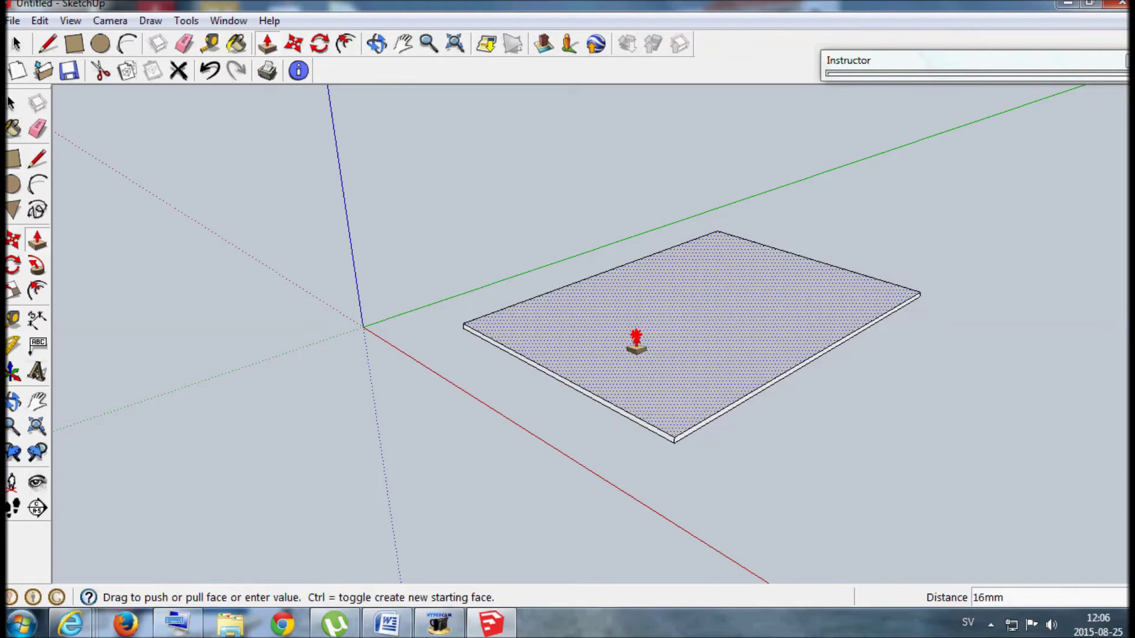
click(635, 331)
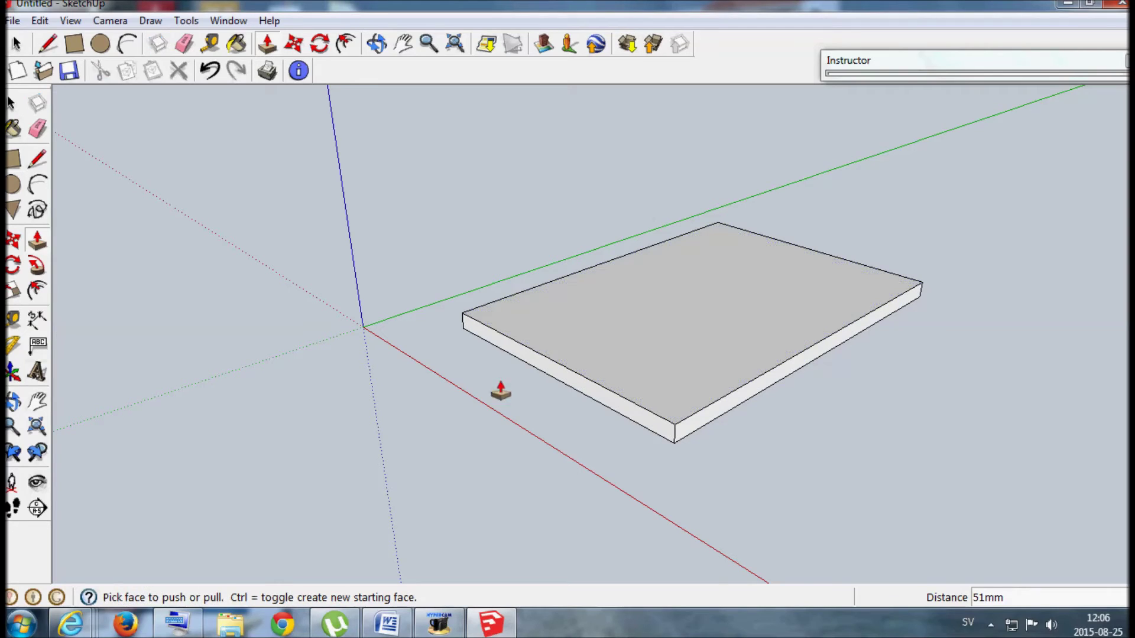
Push the slab's end and front faces inward to shrink it into a small block.
middle_drag(323, 357, 427, 398)
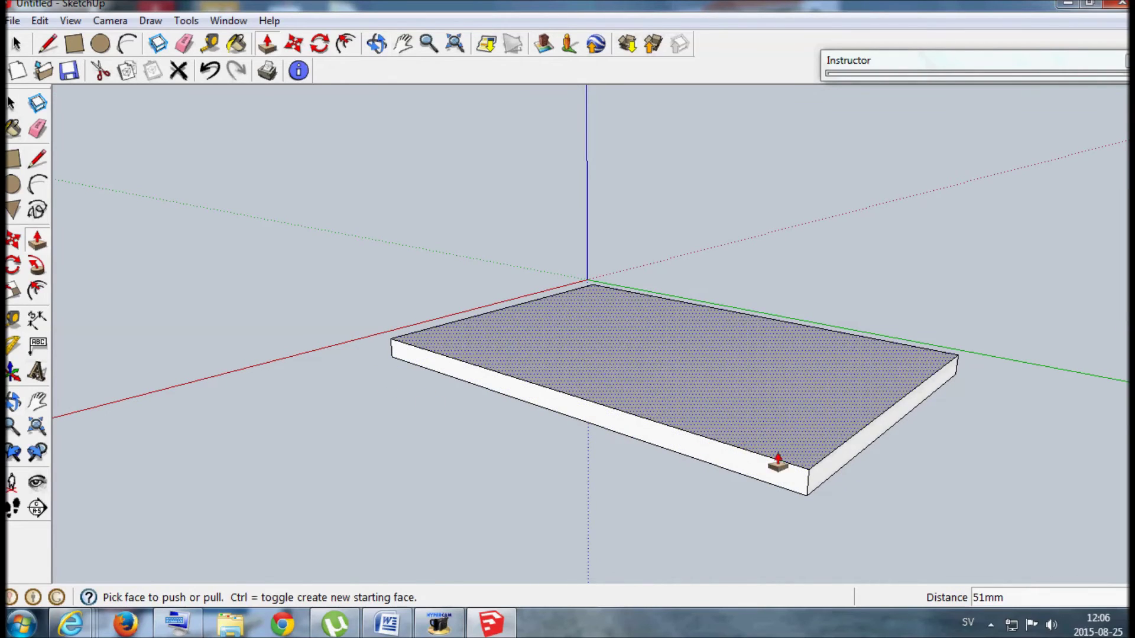
drag(831, 471, 609, 330)
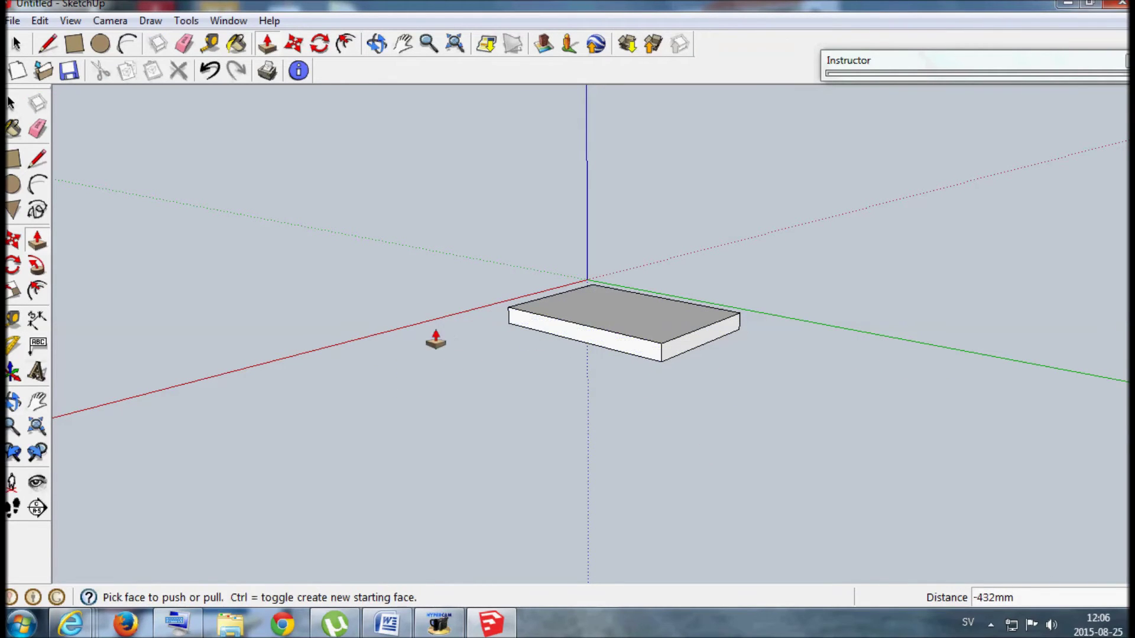
middle_drag(436, 340, 808, 384)
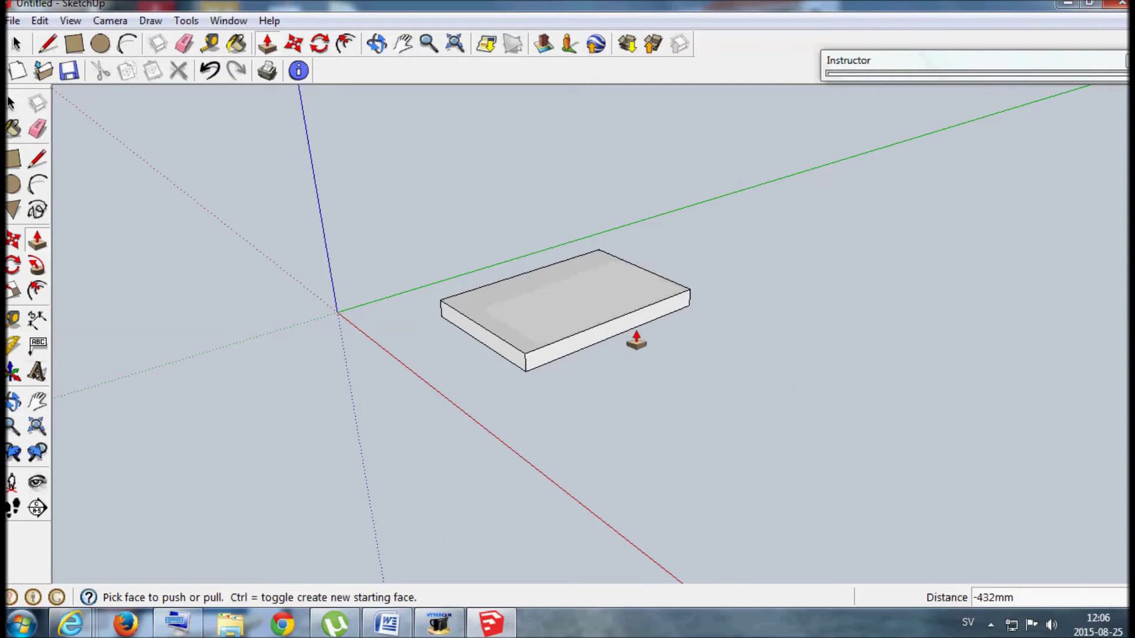
drag(626, 330, 586, 318)
middle_drag(679, 310, 271, 263)
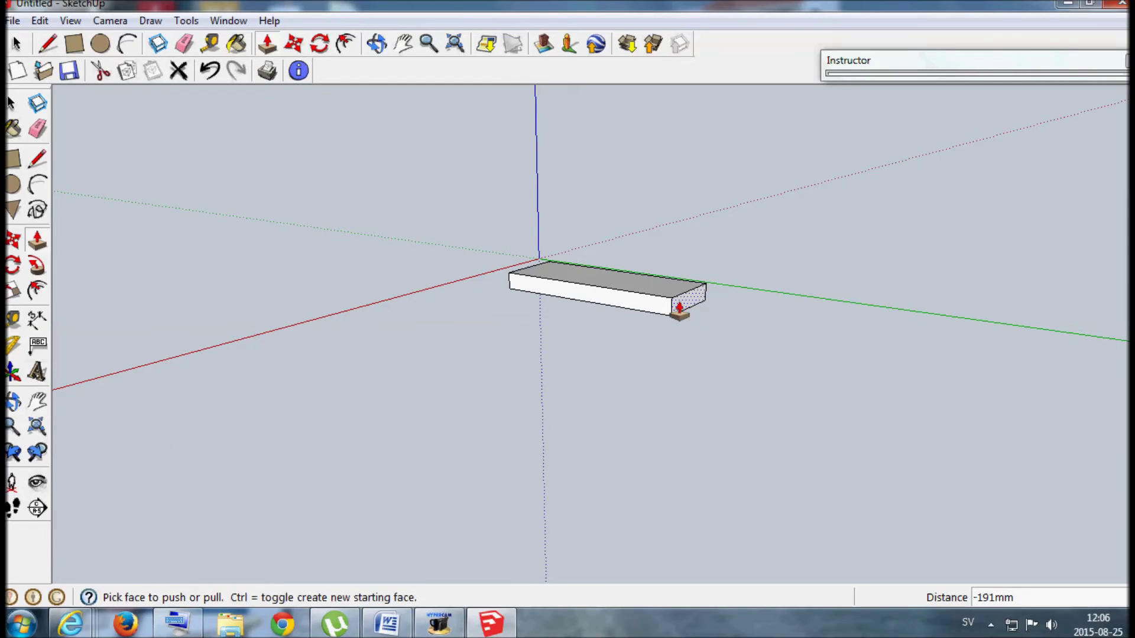
drag(680, 307, 612, 292)
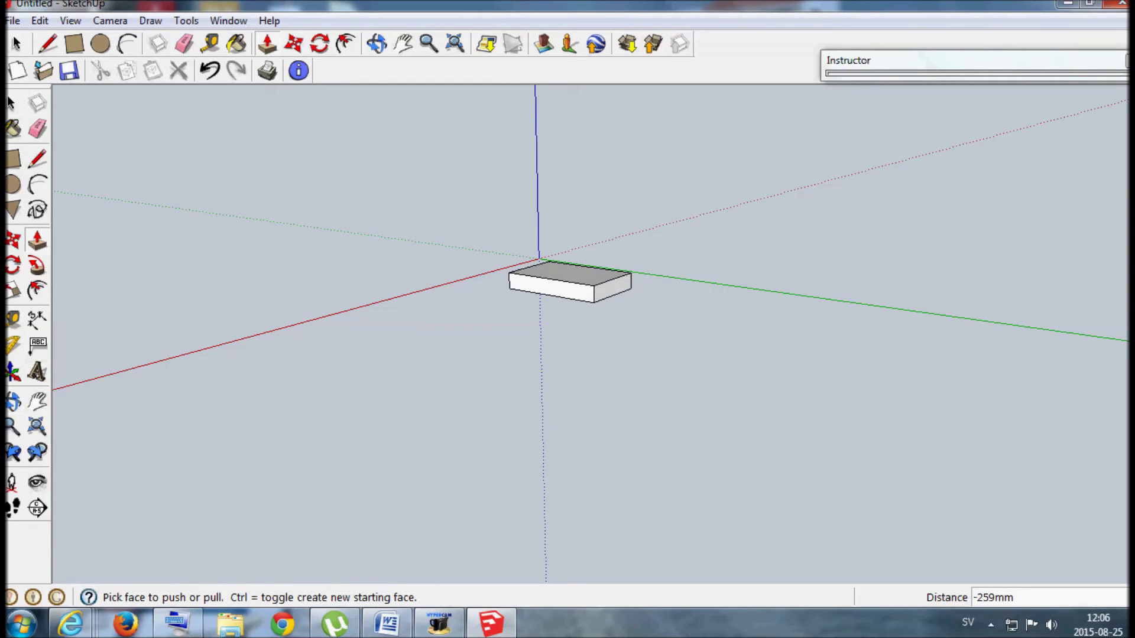
click(1048, 76)
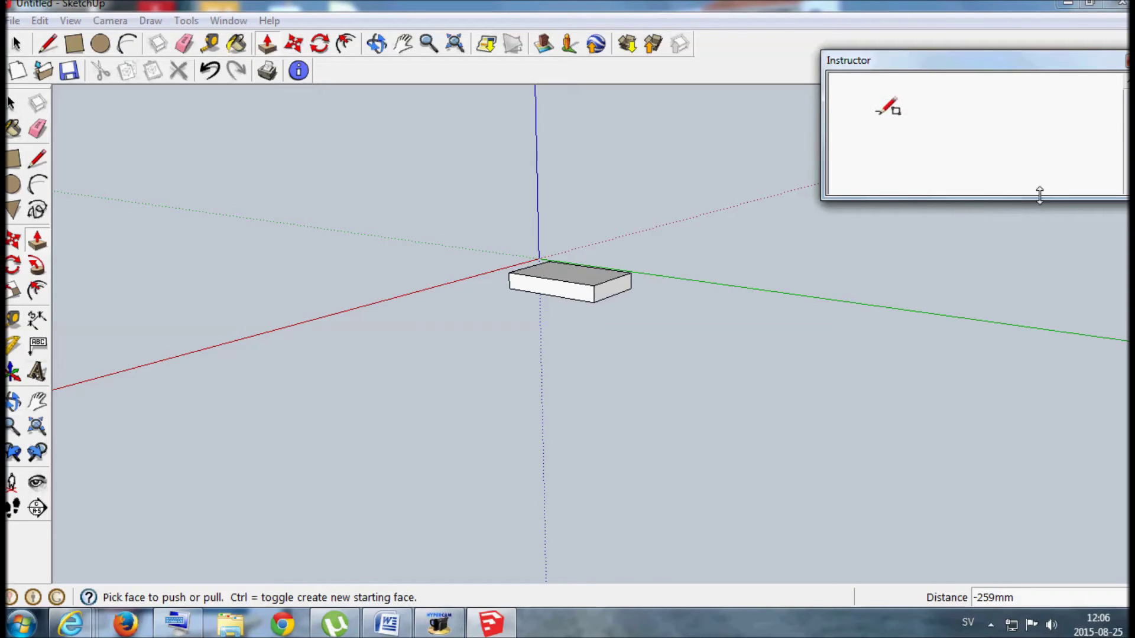
Enlarge the Instructor panel and orbit to view the block's base.
drag(1039, 198, 1036, 429)
middle_drag(414, 357, 650, 355)
middle_drag(589, 296, 651, 420)
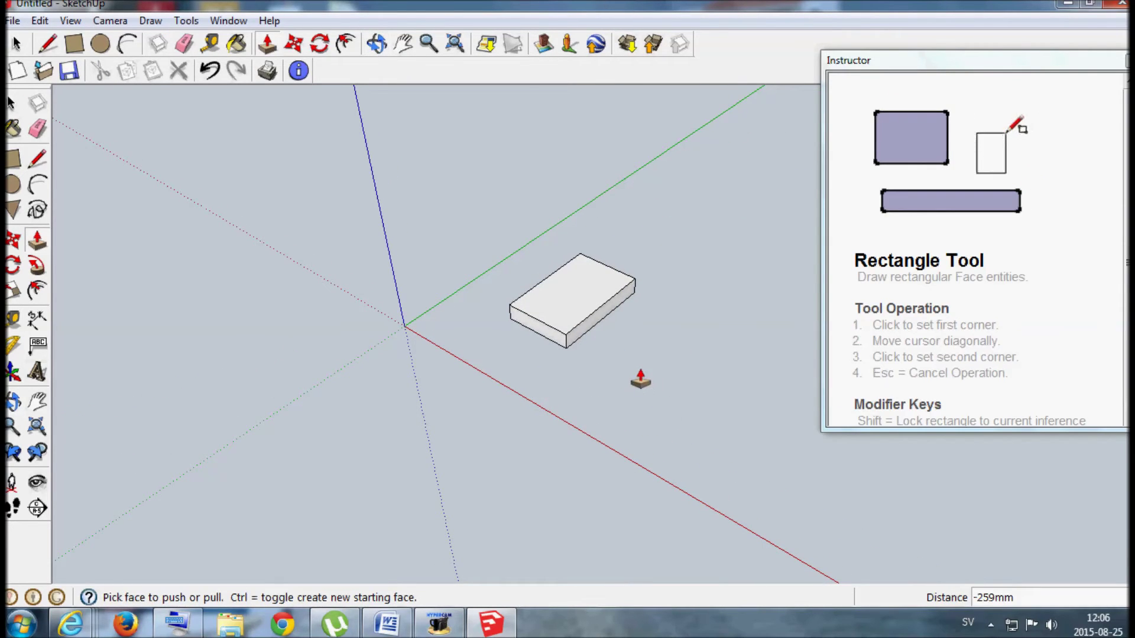
Dimension the block's two base edges, showing 209mm and 320mm.
click(37, 321)
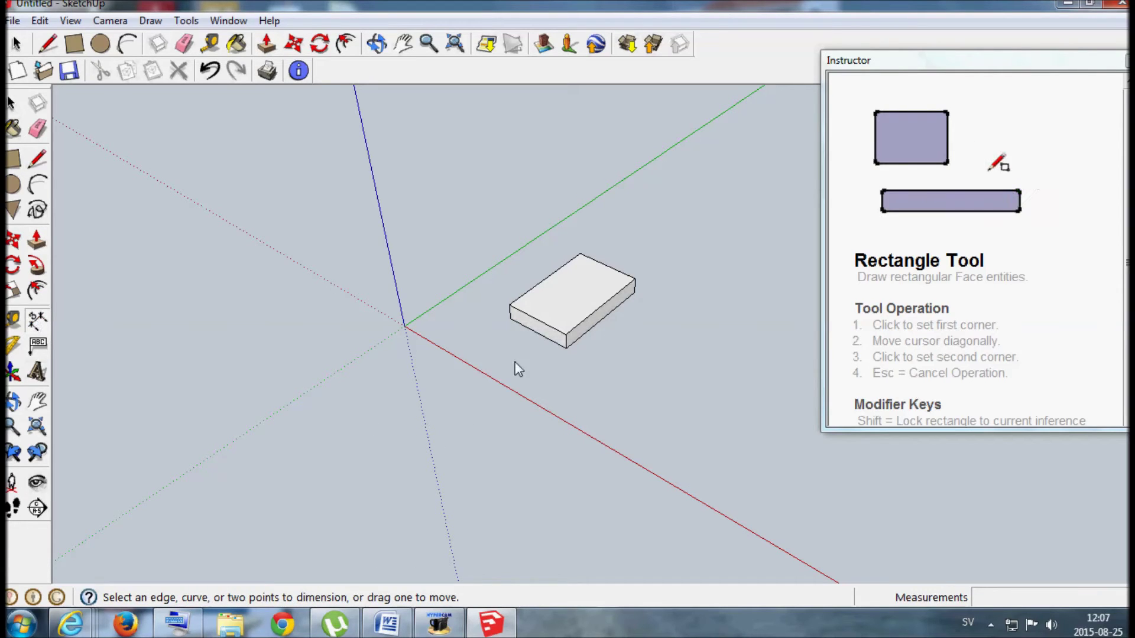
click(512, 321)
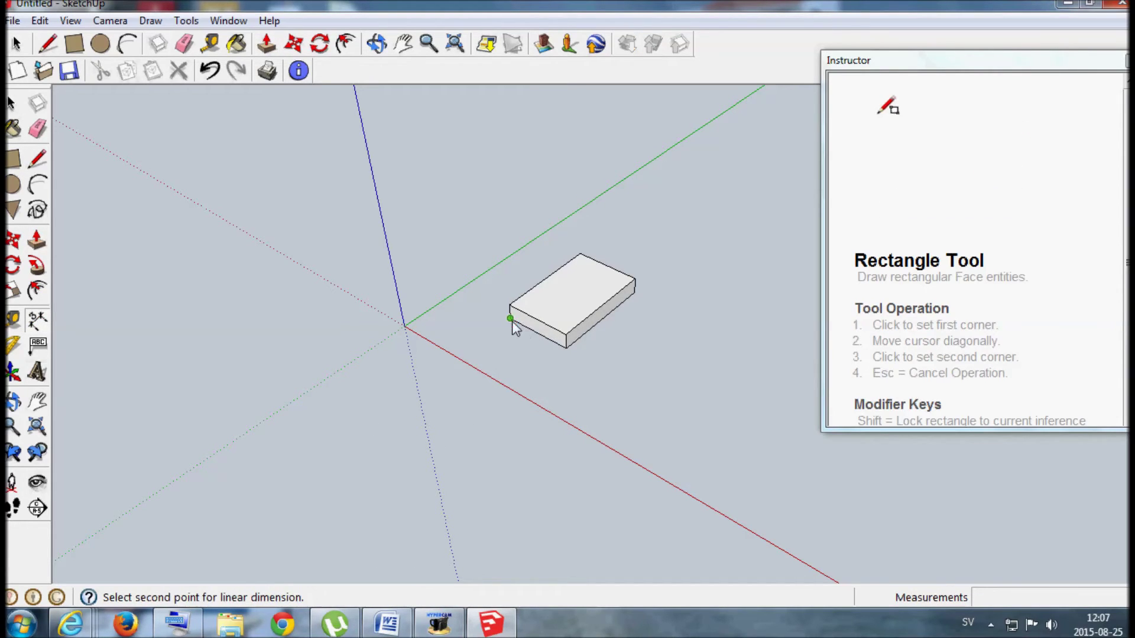
click(565, 353)
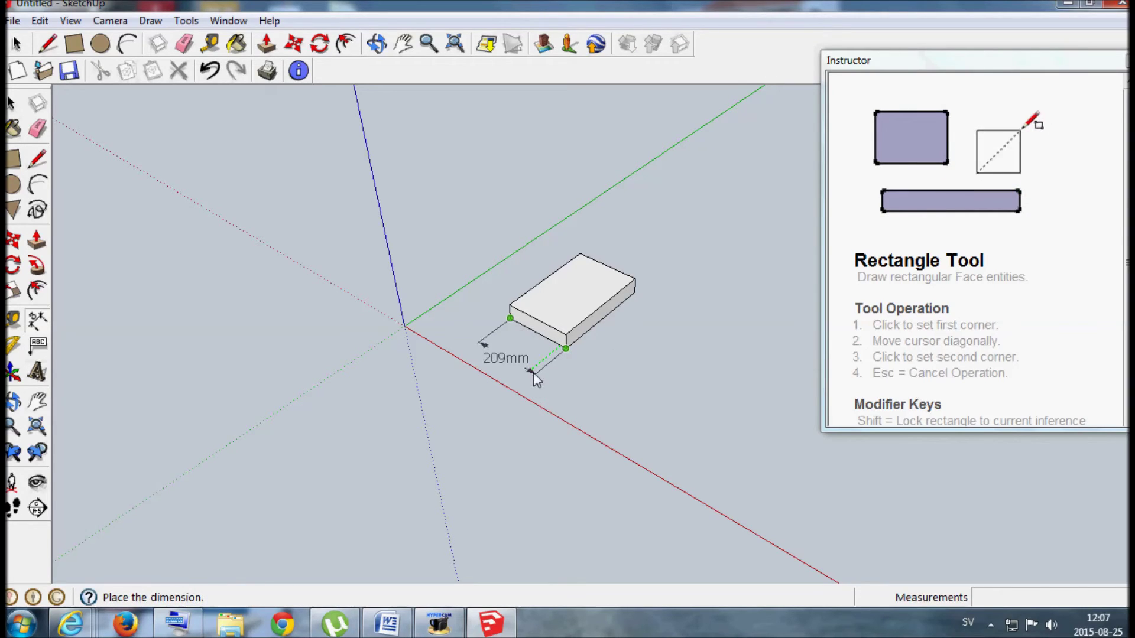
click(506, 394)
scroll(598, 393, up, 2)
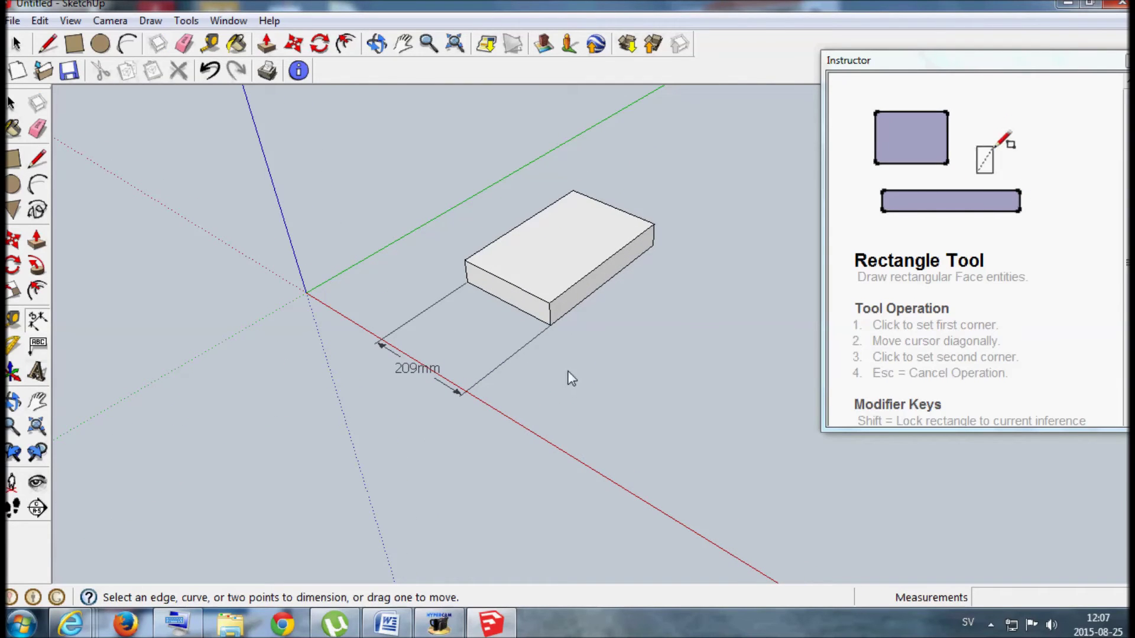
click(557, 331)
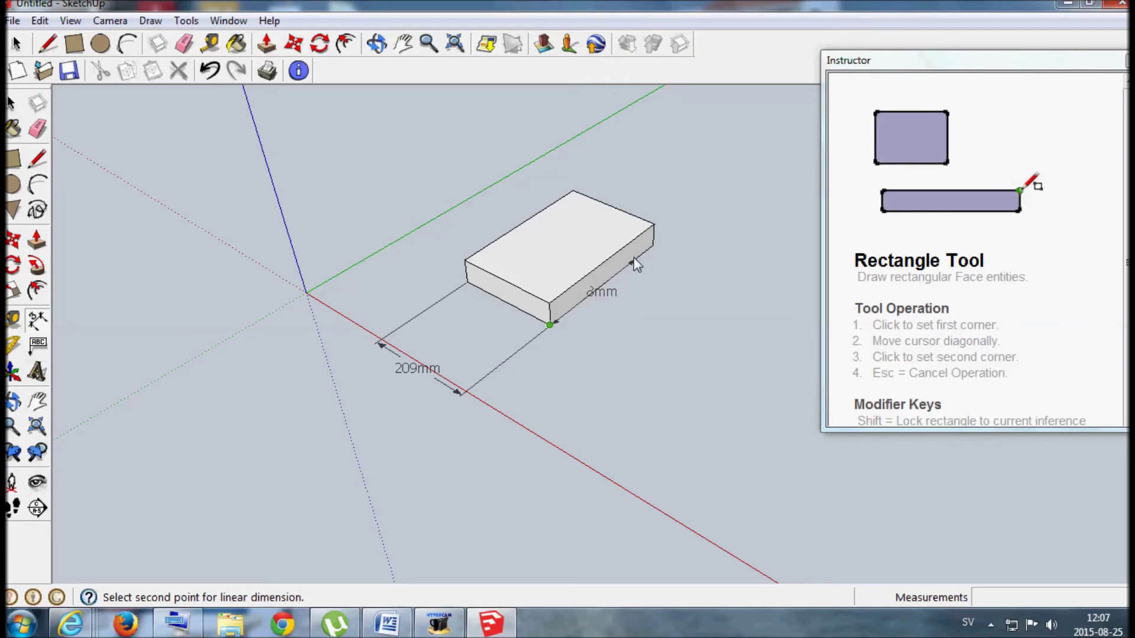
click(652, 245)
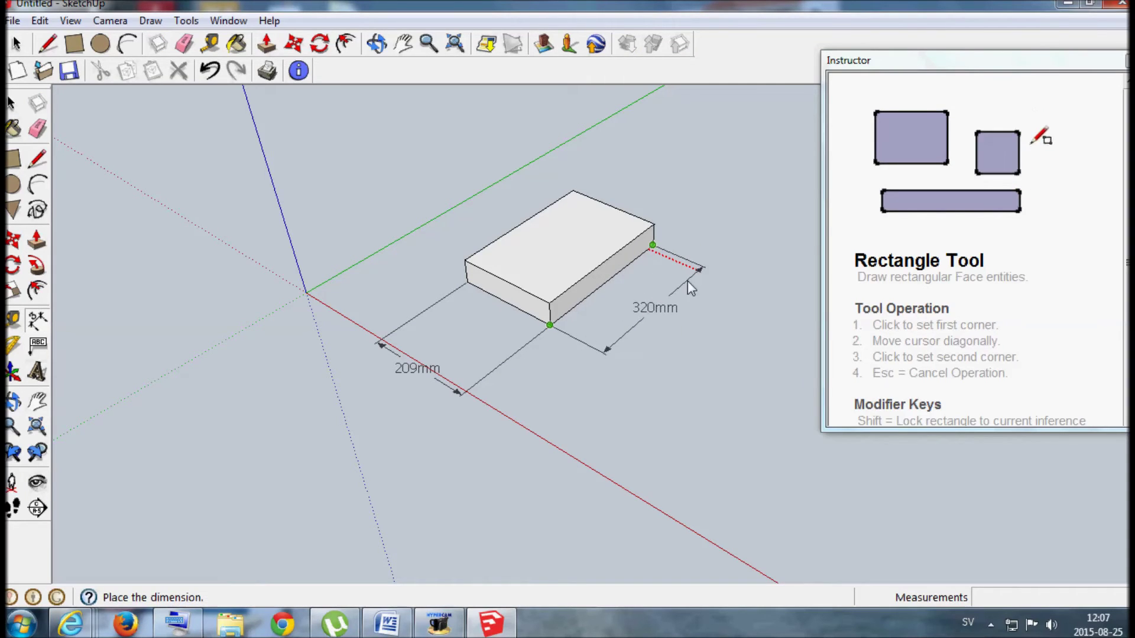
click(714, 291)
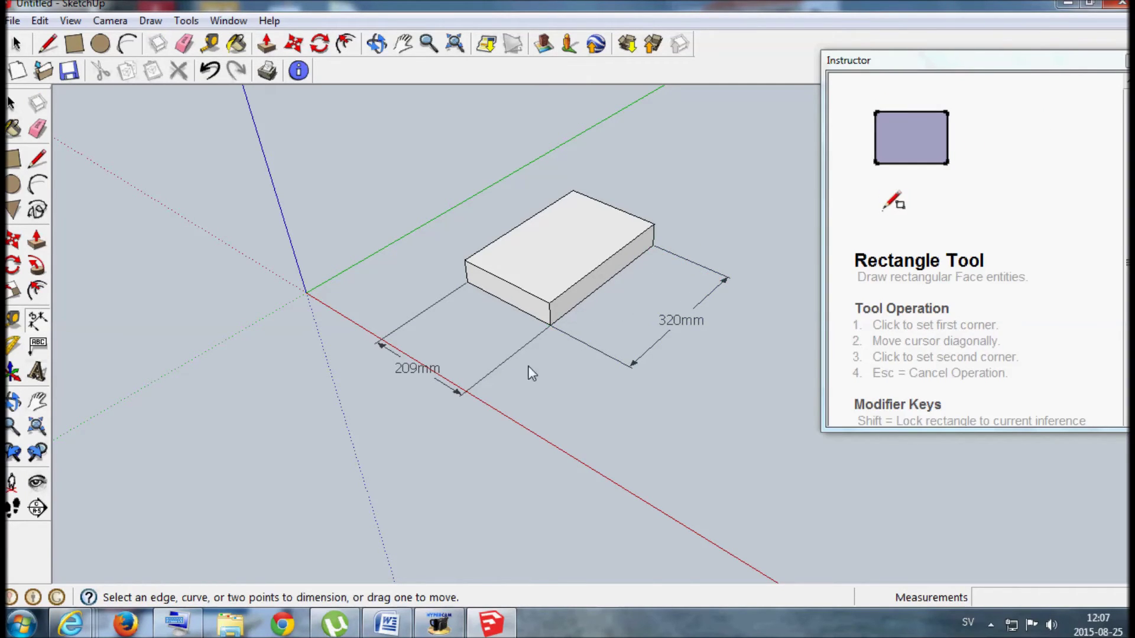
scroll(535, 331, up, 2)
scroll(536, 325, up, 1)
scroll(615, 378, up, 3)
scroll(612, 377, down, 3)
scroll(567, 296, up, 4)
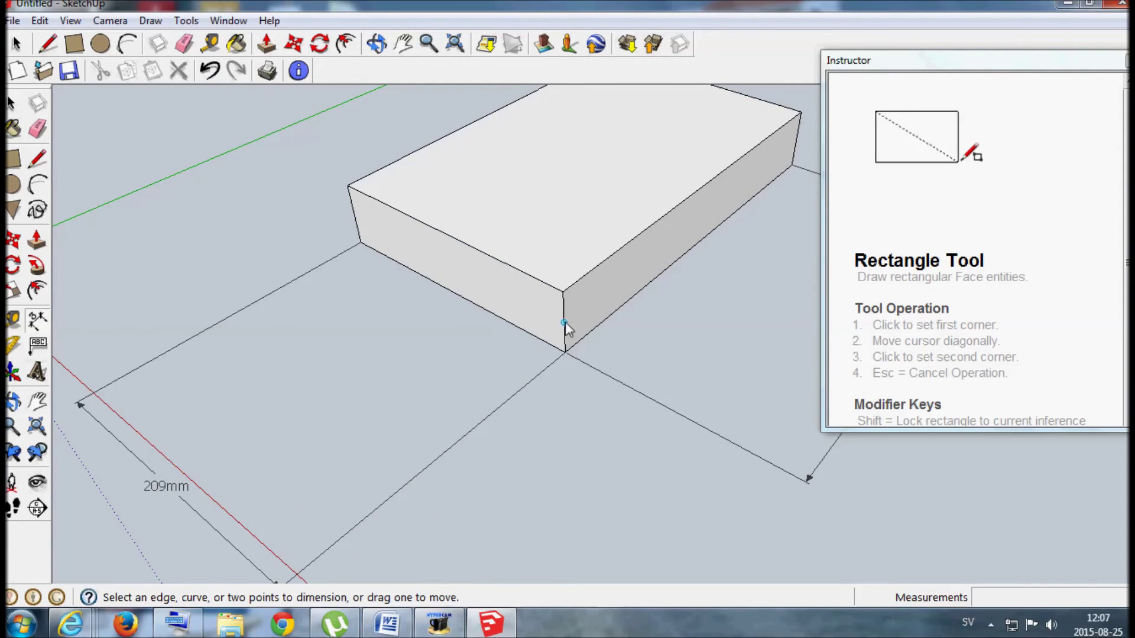
scroll(570, 331, up, 1)
scroll(563, 360, up, 2)
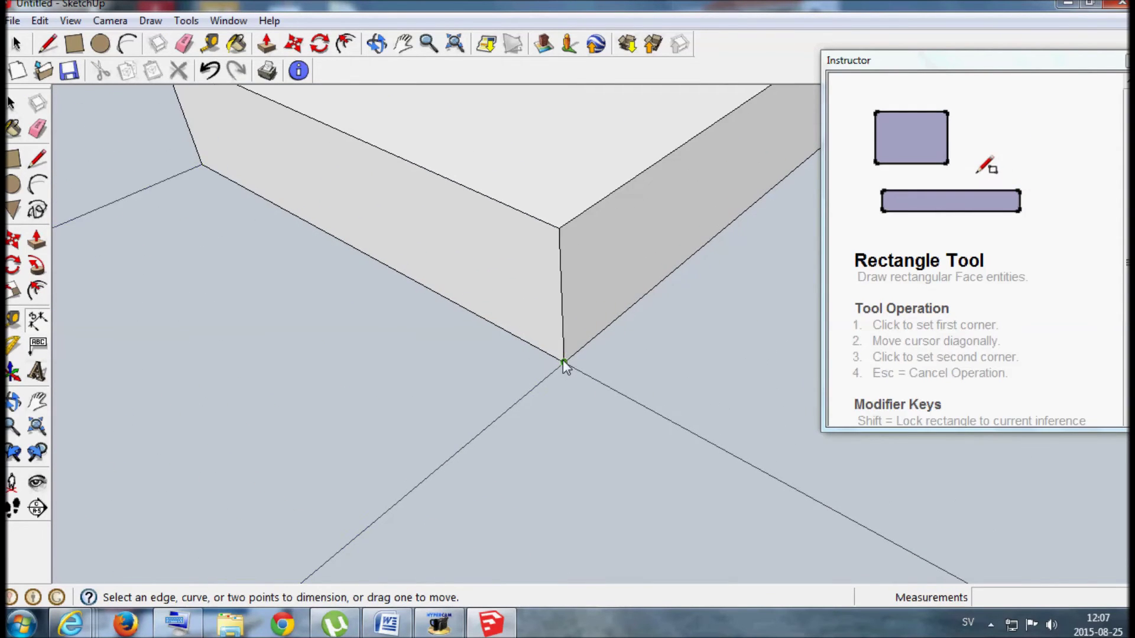
scroll(563, 363, down, 5)
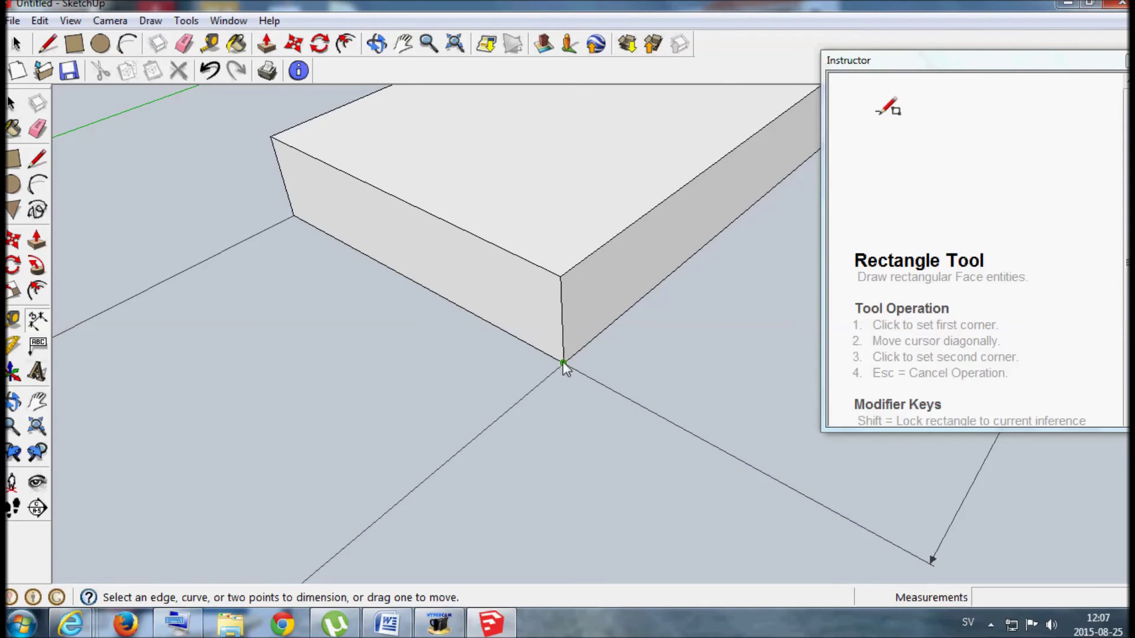
scroll(562, 365, down, 3)
scroll(561, 365, up, 3)
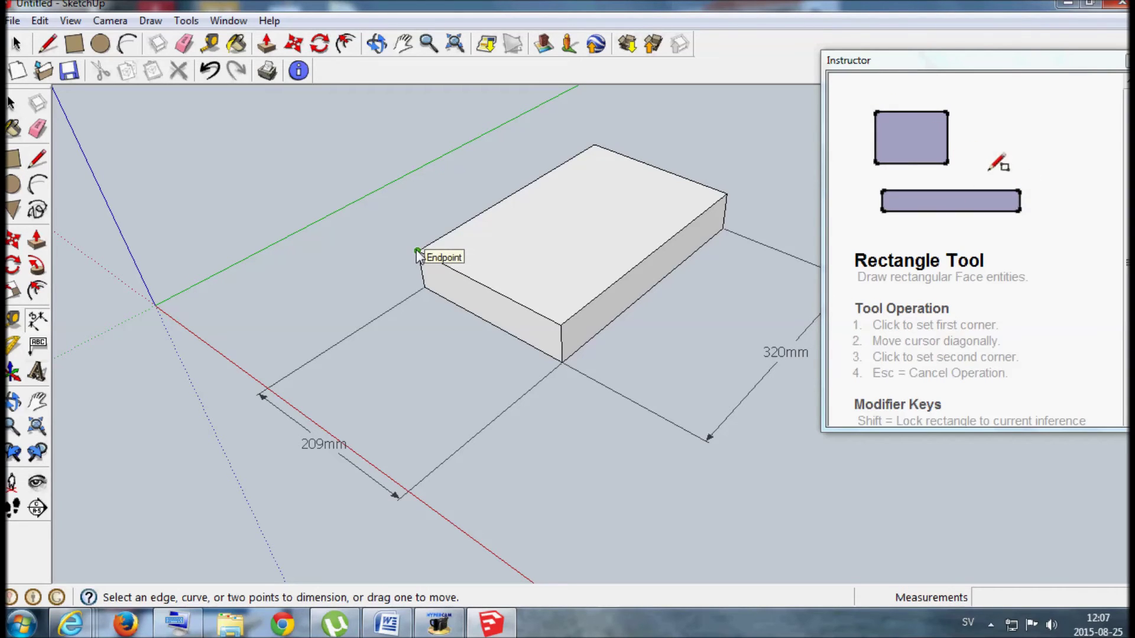
scroll(417, 255, up, 5)
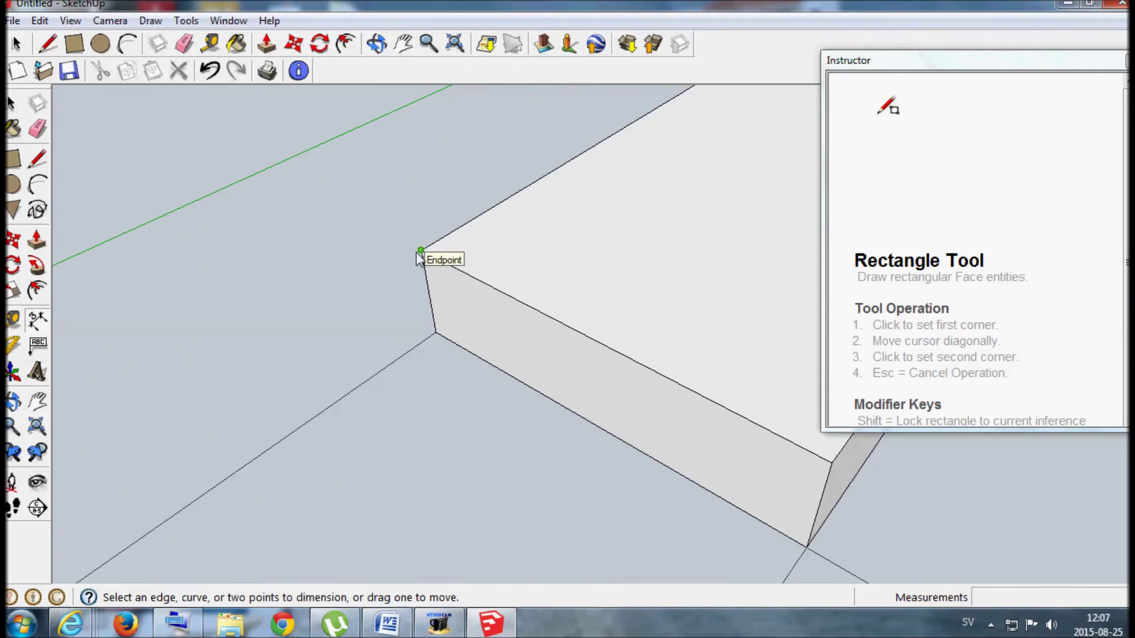
scroll(417, 254, down, 5)
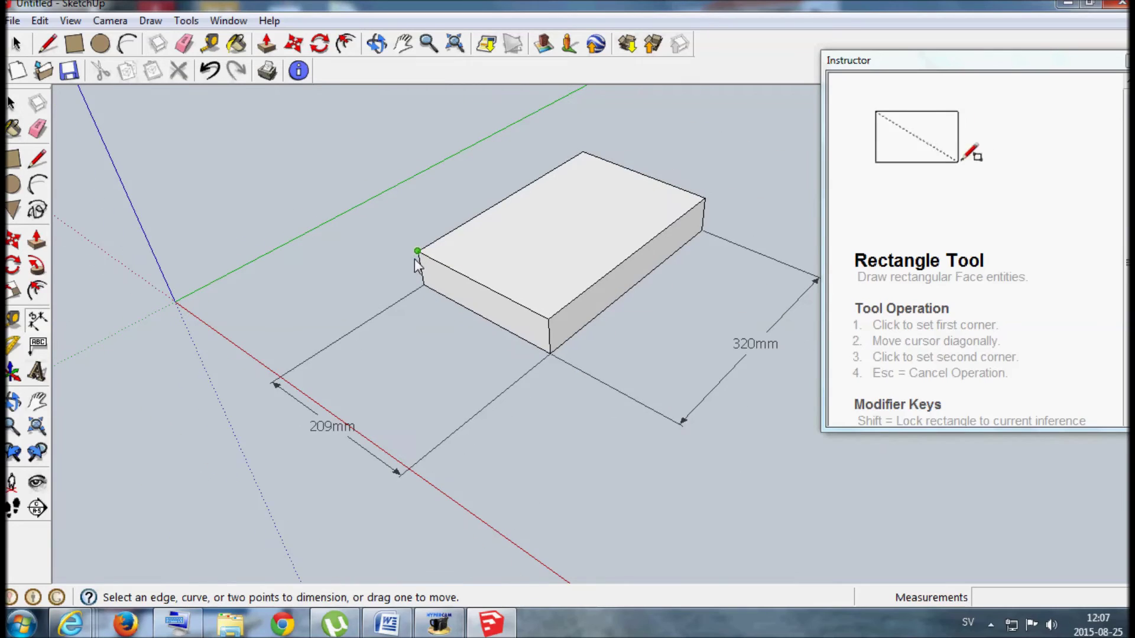
Add a 51mm height dimension on the block's front vertical edge.
click(549, 354)
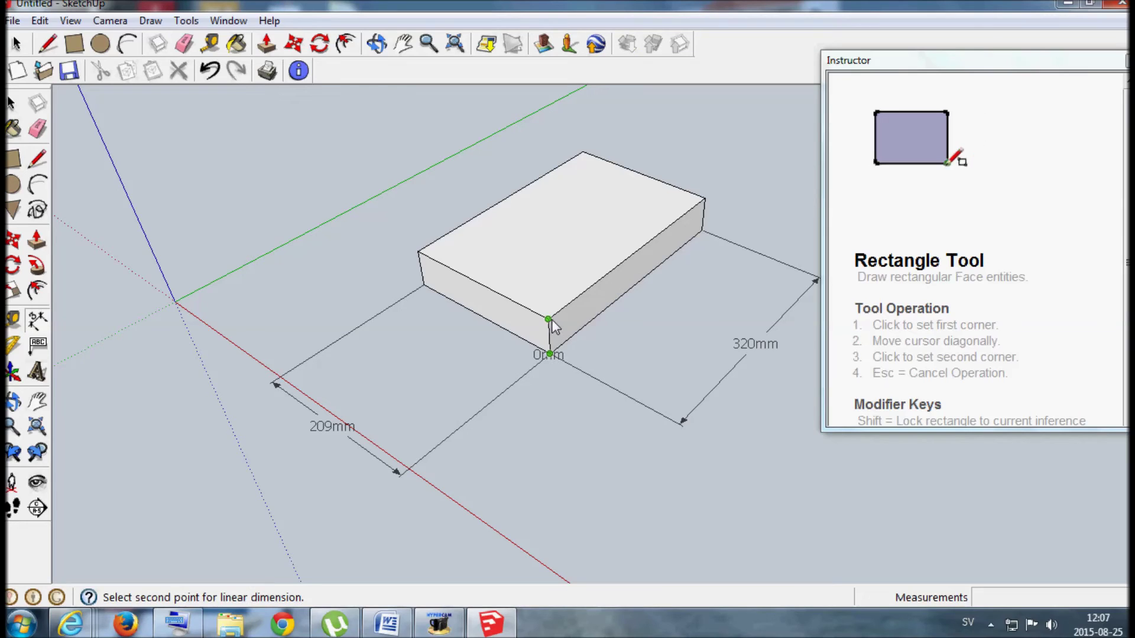
click(549, 320)
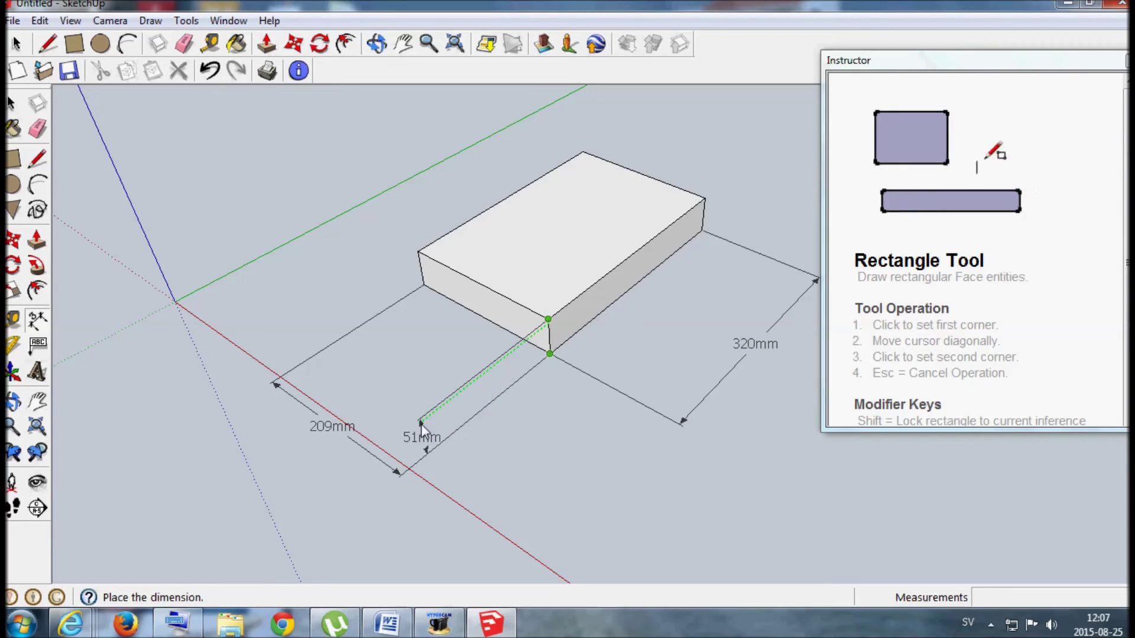
click(393, 445)
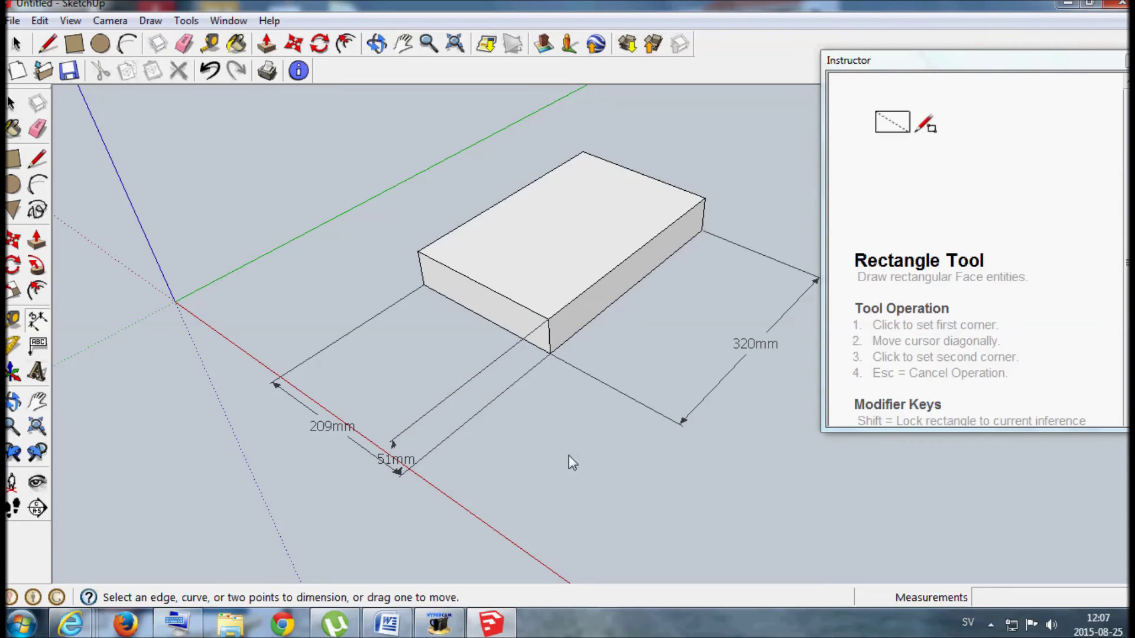
Push the front and end faces inward so the base measures 175mm by 191mm.
click(267, 45)
drag(606, 309, 582, 297)
drag(499, 311, 553, 255)
middle_drag(473, 272, 480, 355)
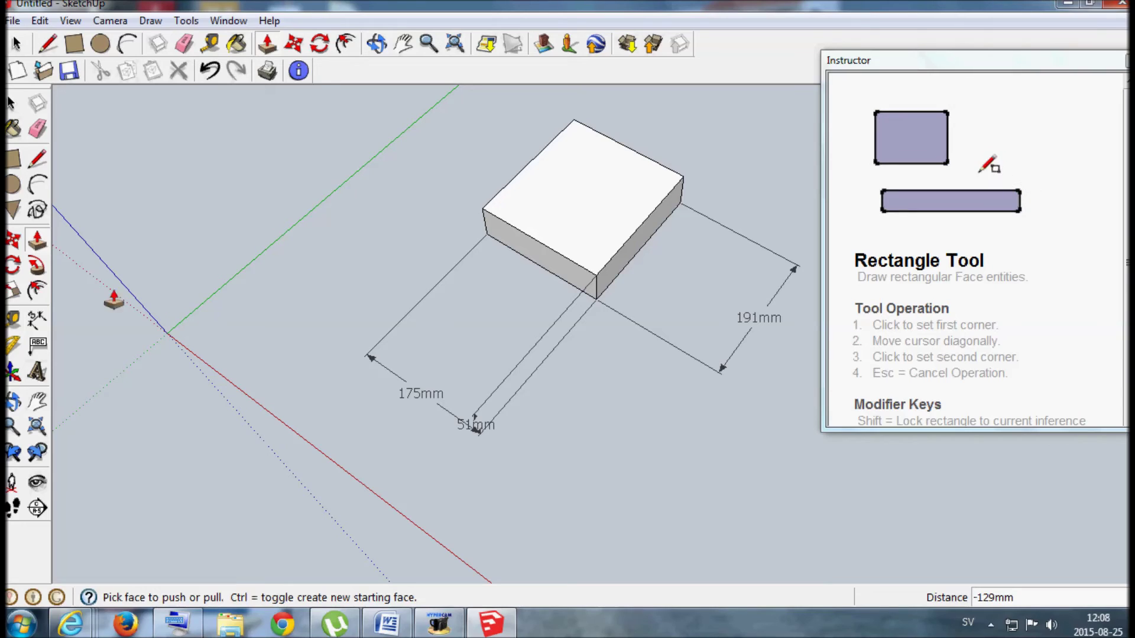
click(38, 290)
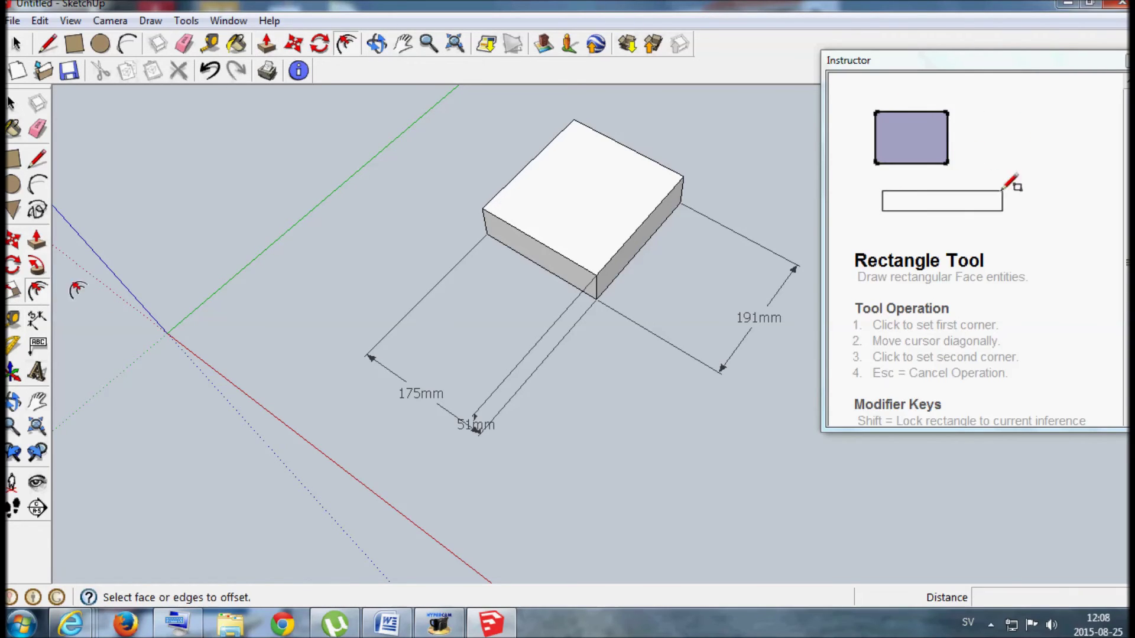
Offset the top face's edges inward to create an inset outline.
click(618, 157)
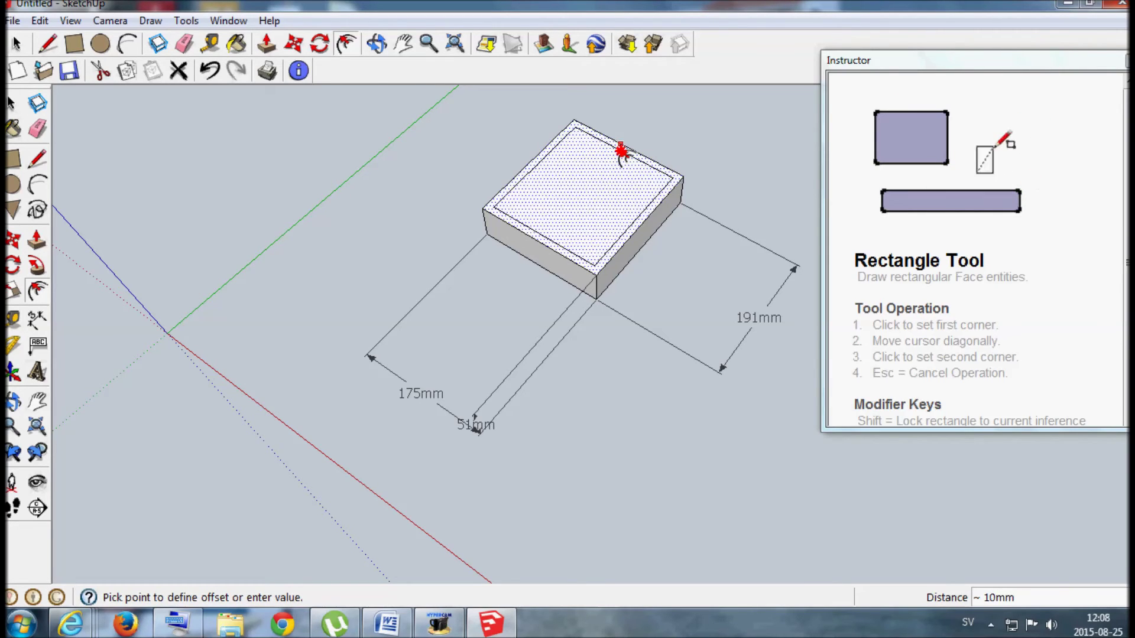
click(621, 153)
middle_drag(593, 386, 591, 340)
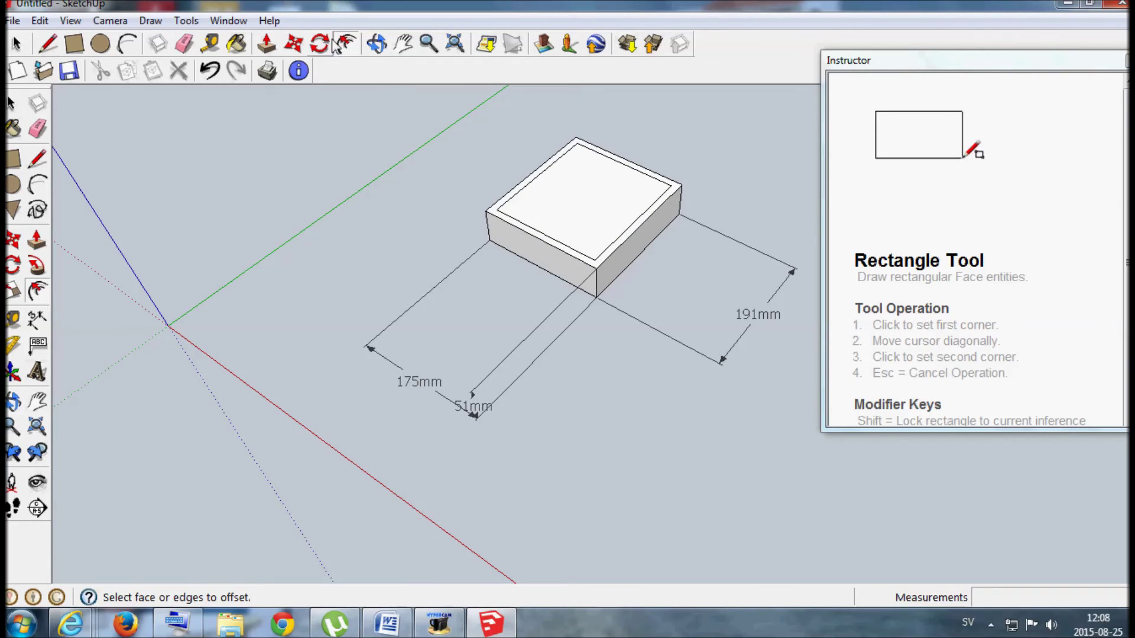
Push the inner top face 51mm down to hollow the box, leaving thin walls.
click(267, 43)
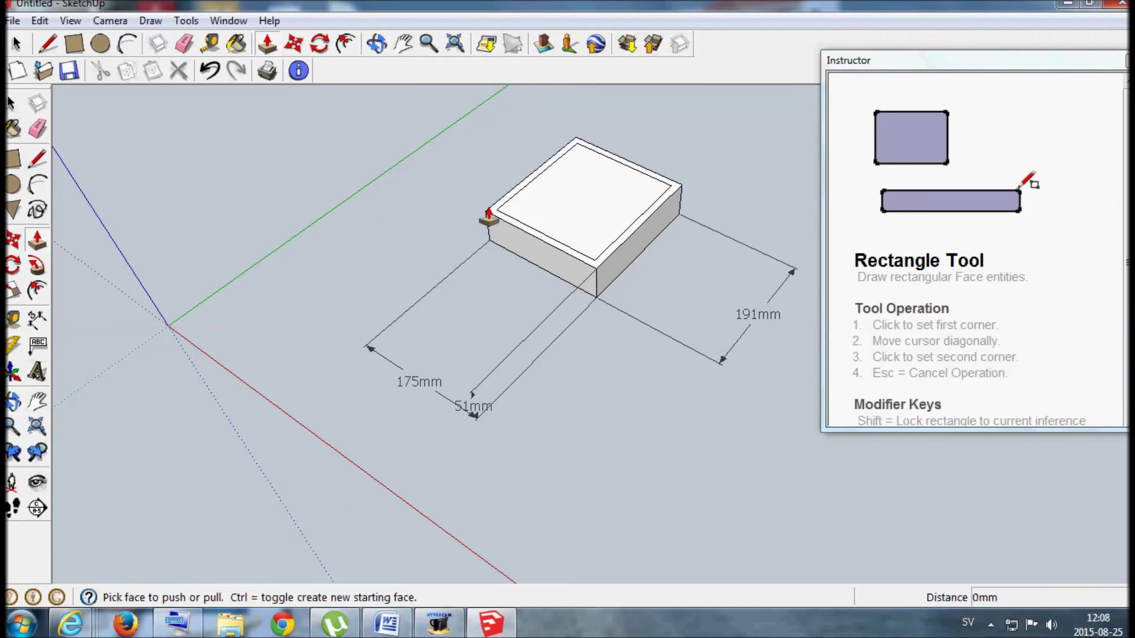
click(574, 174)
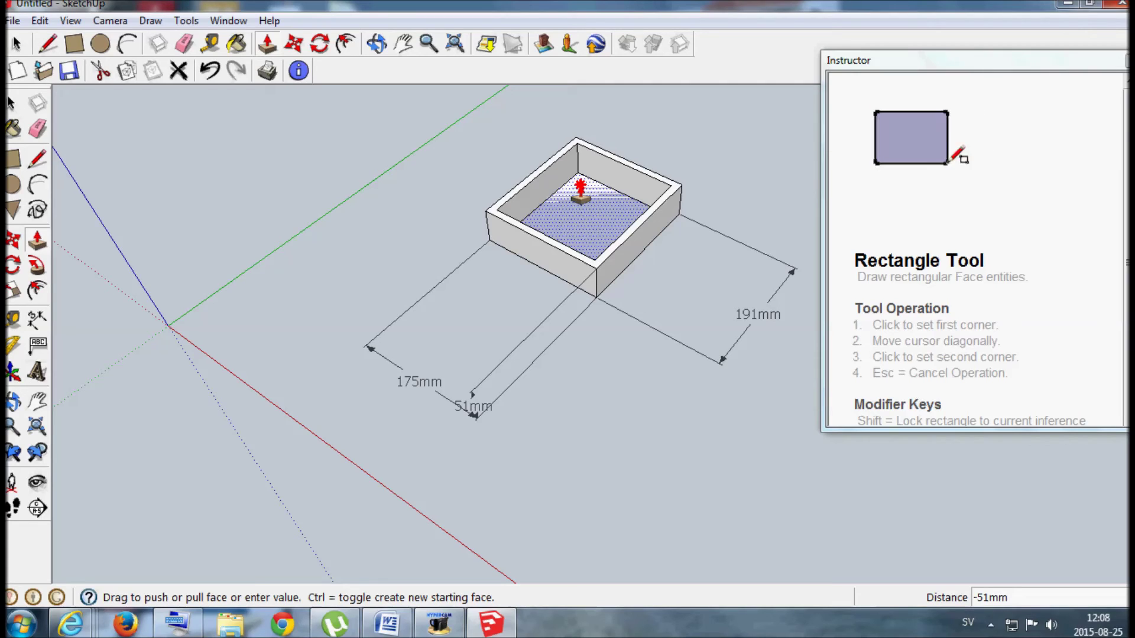
click(581, 189)
middle_drag(520, 219, 489, 317)
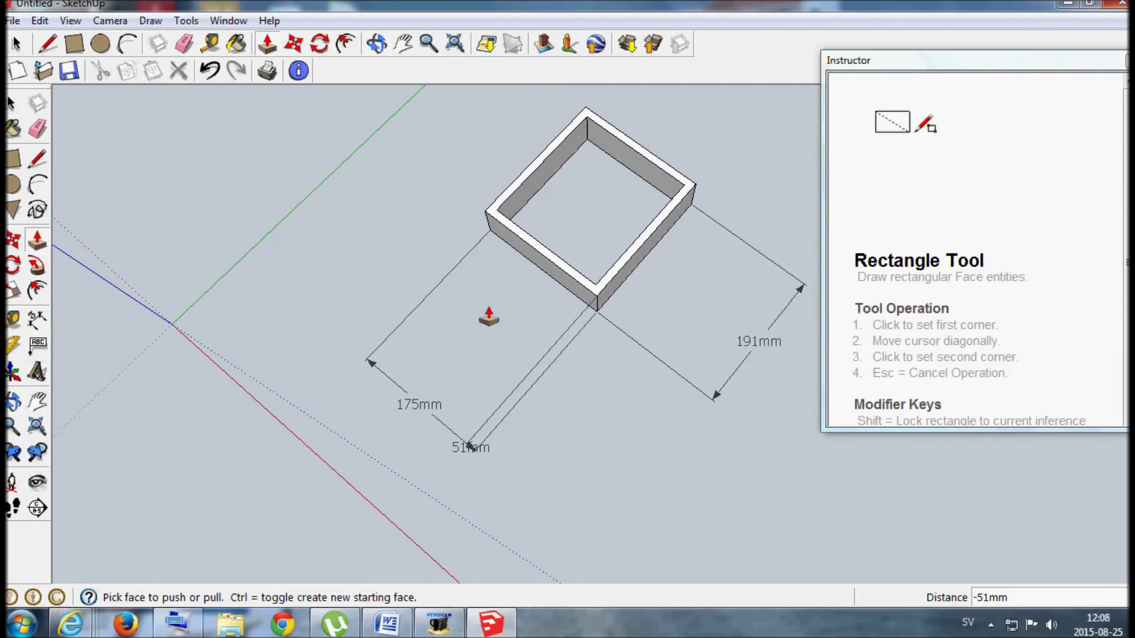
scroll(565, 218, up, 4)
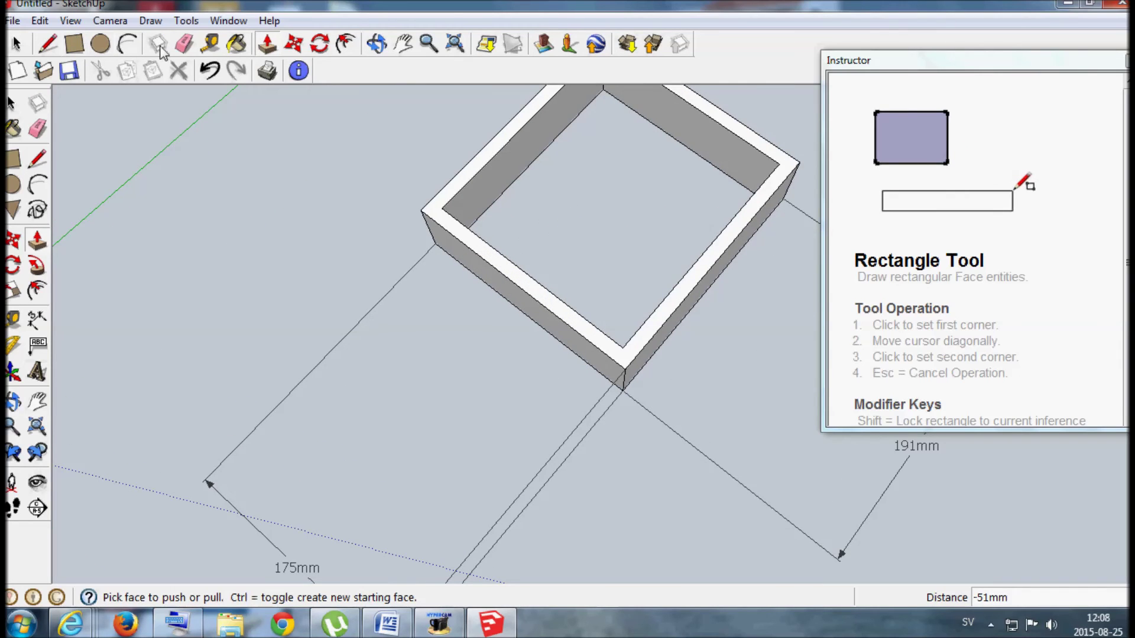
click(209, 70)
click(568, 198)
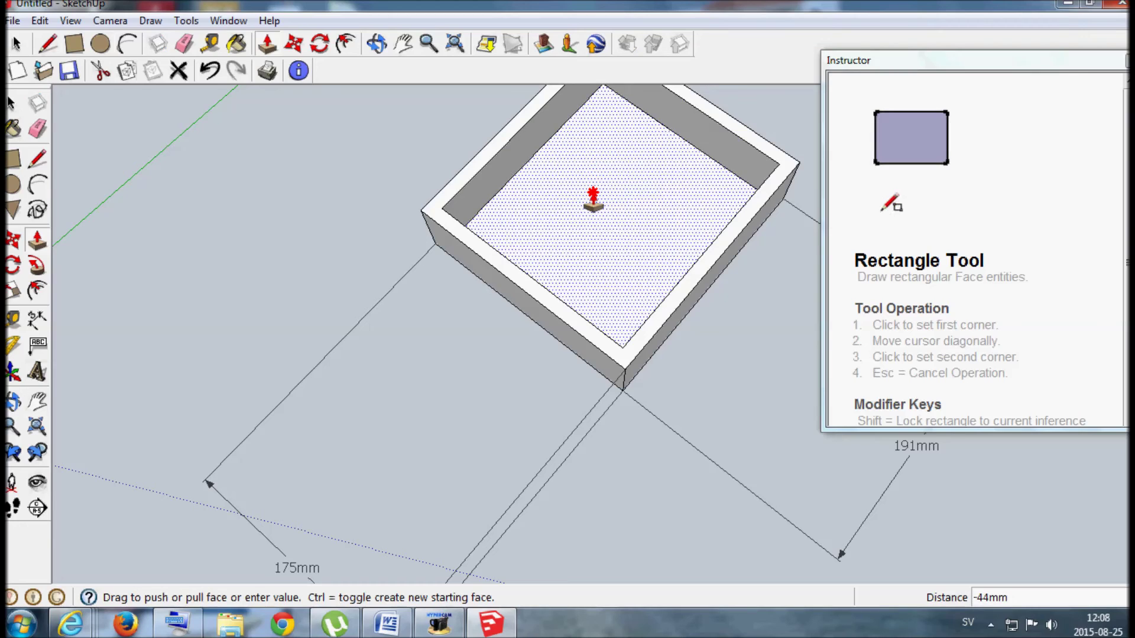
click(592, 203)
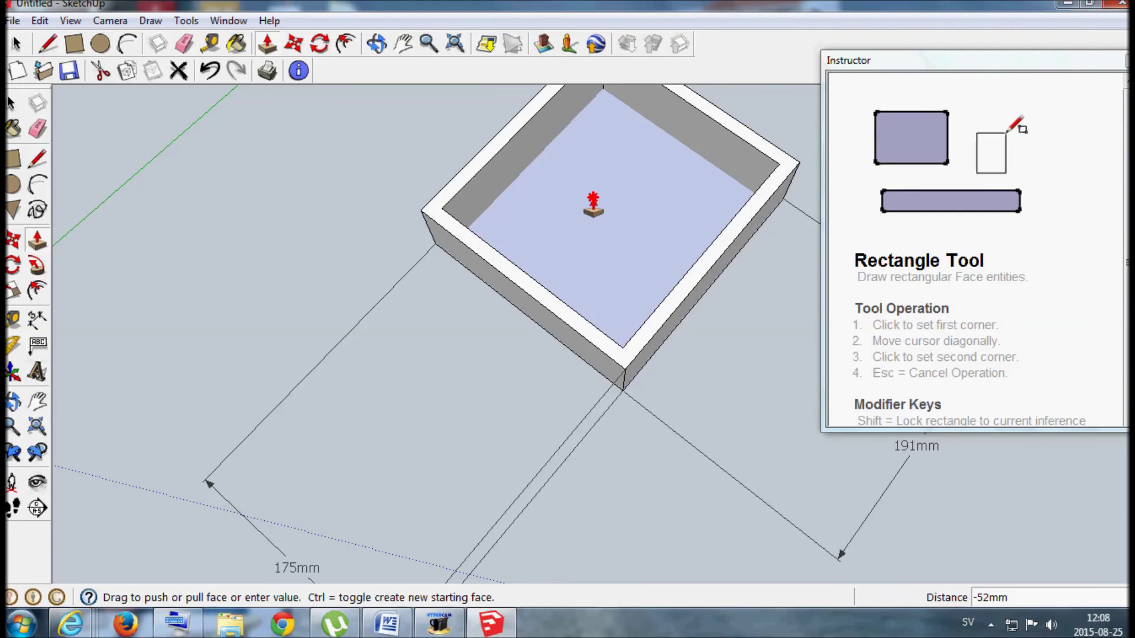
click(594, 204)
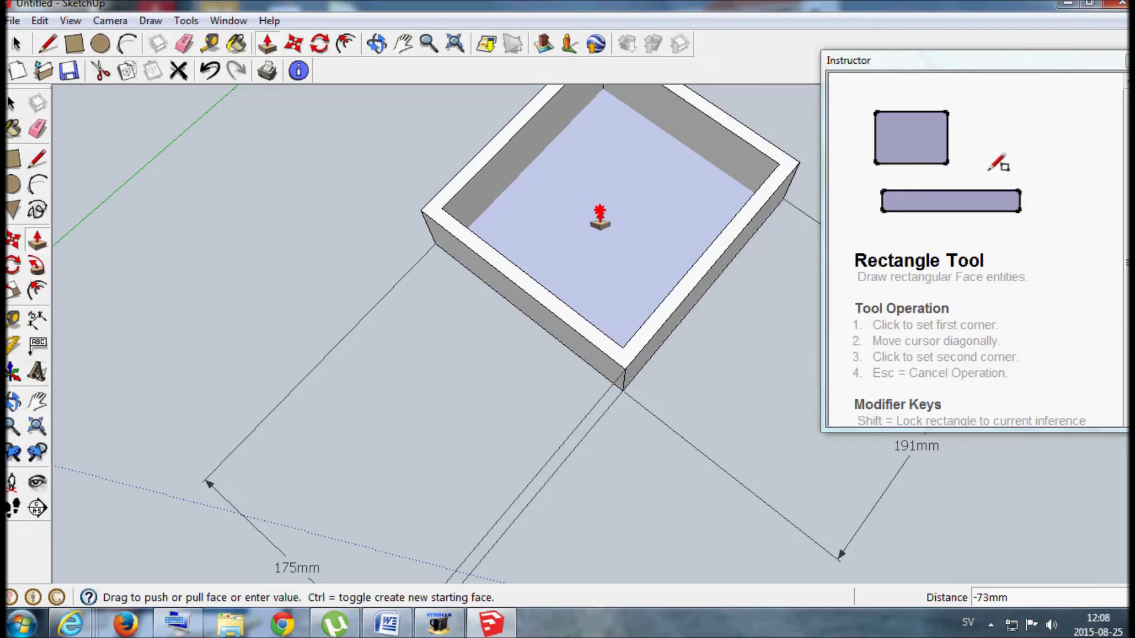
click(599, 217)
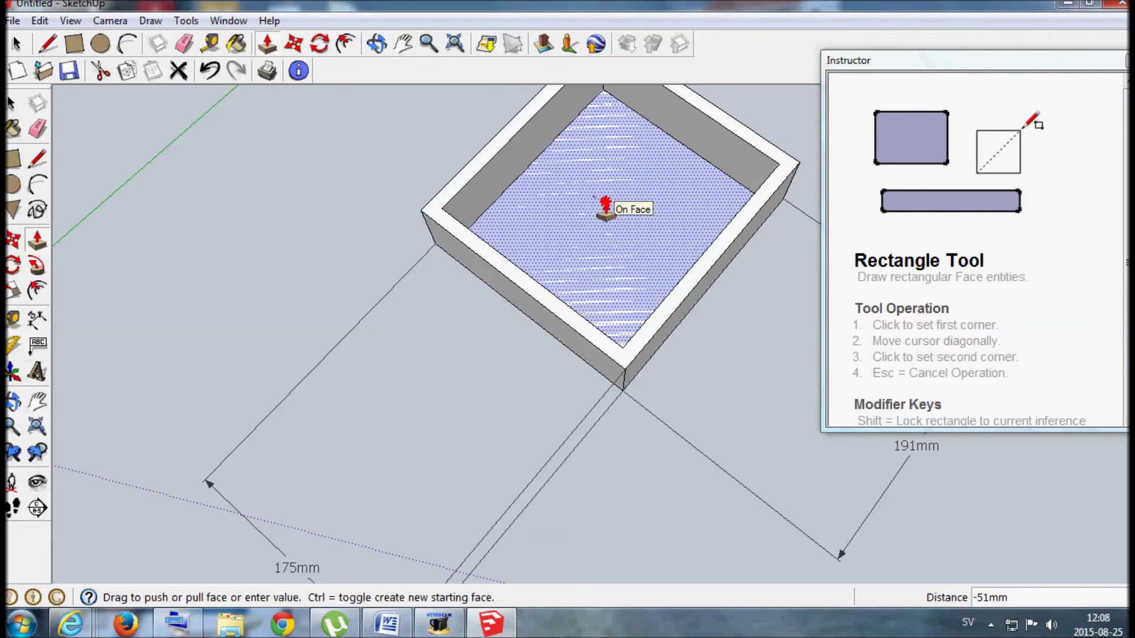
click(606, 213)
middle_drag(393, 292, 435, 149)
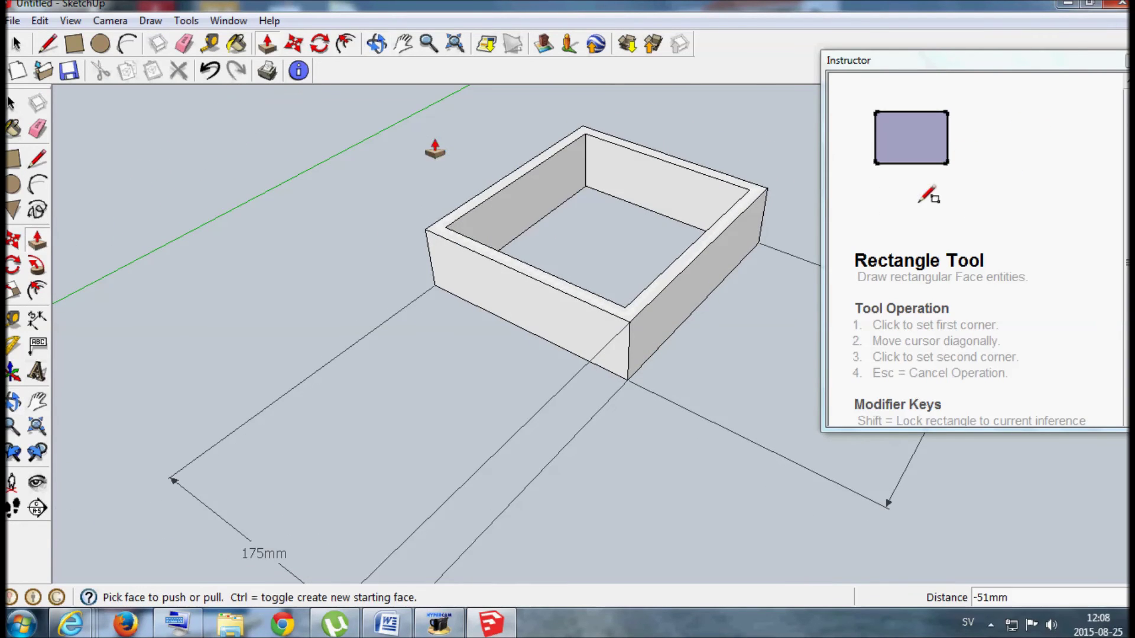
middle_drag(519, 457, 483, 288)
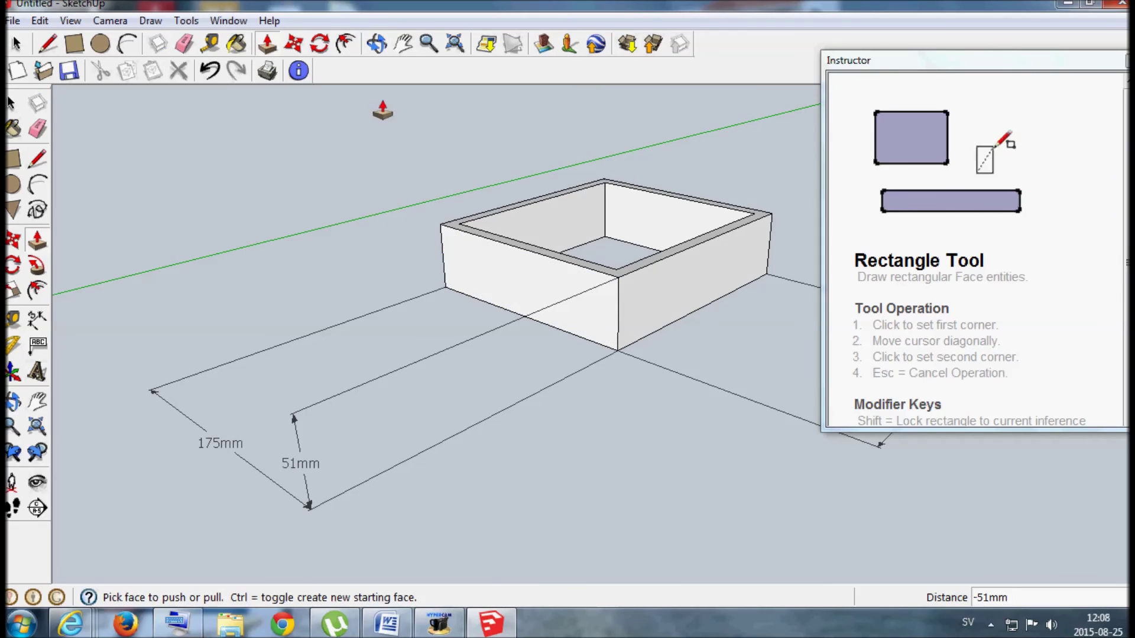
Undo several steps to review the history, redo them, and orbit the hollow box.
click(210, 71)
click(211, 70)
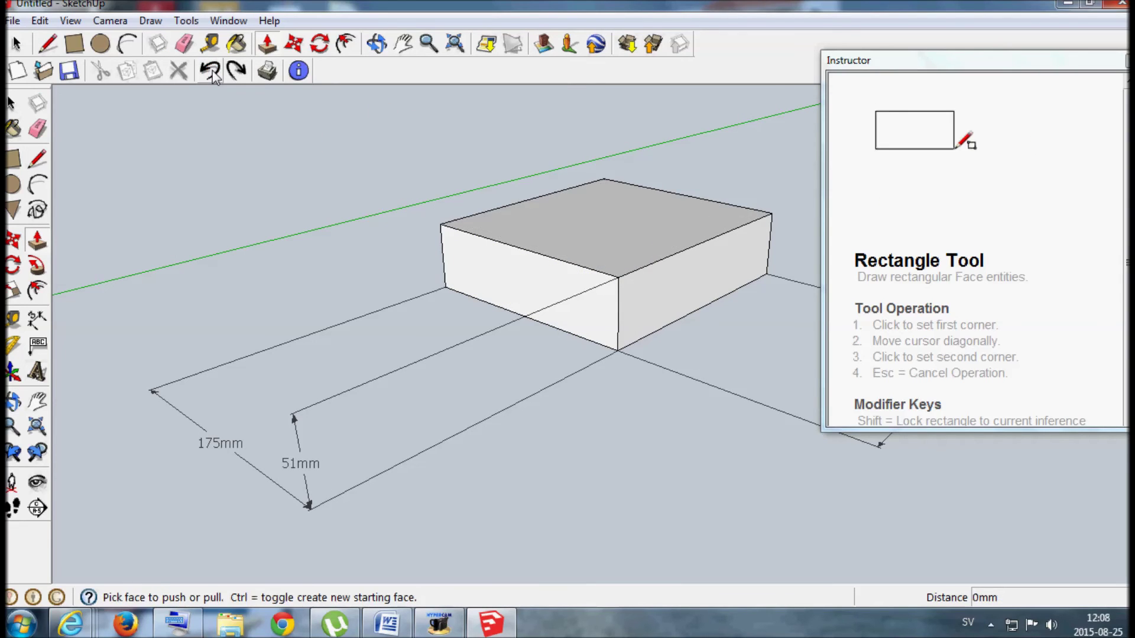
click(211, 71)
click(210, 71)
click(242, 71)
click(243, 71)
click(243, 71)
click(242, 71)
click(242, 71)
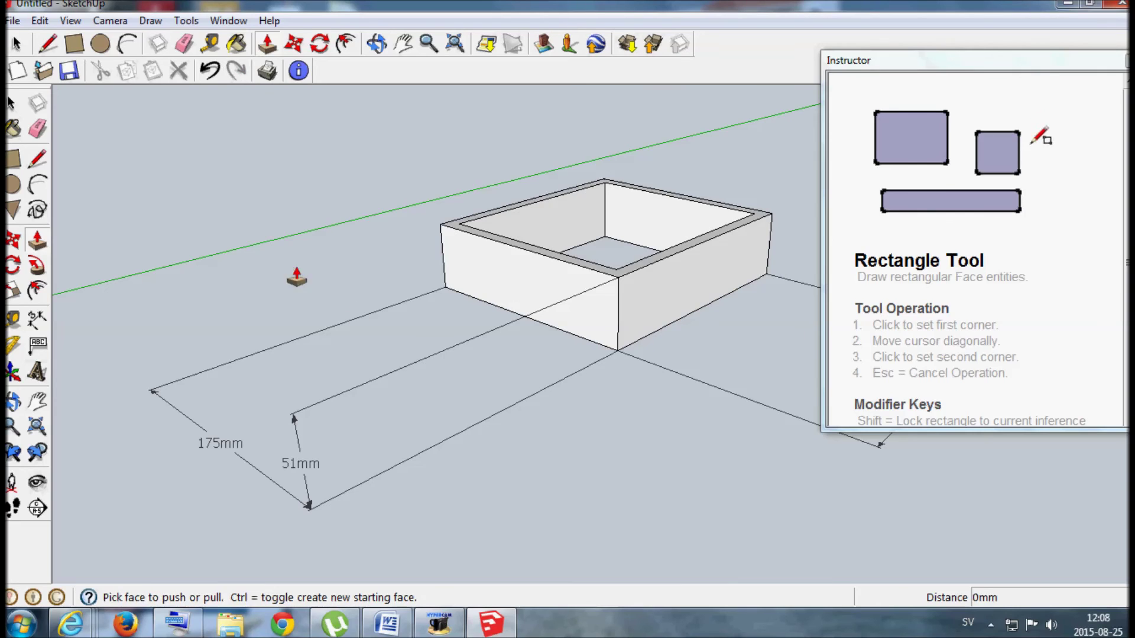
key(o)
drag(397, 235, 800, 281)
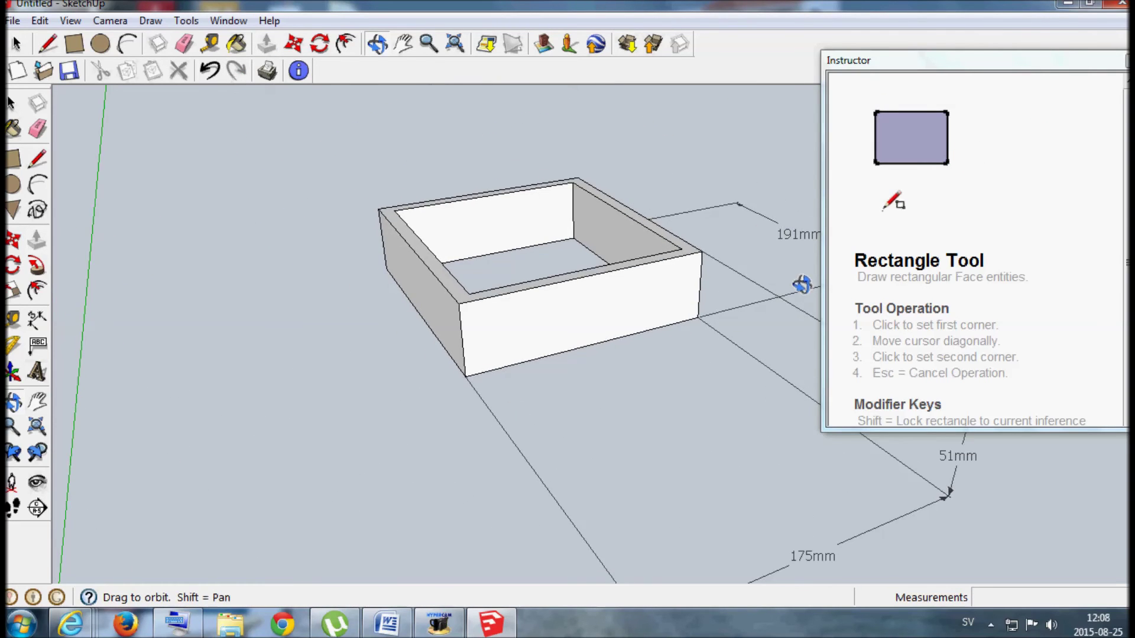
Draw an arc across the front wall's top edge, curving down into the wall.
key(p)
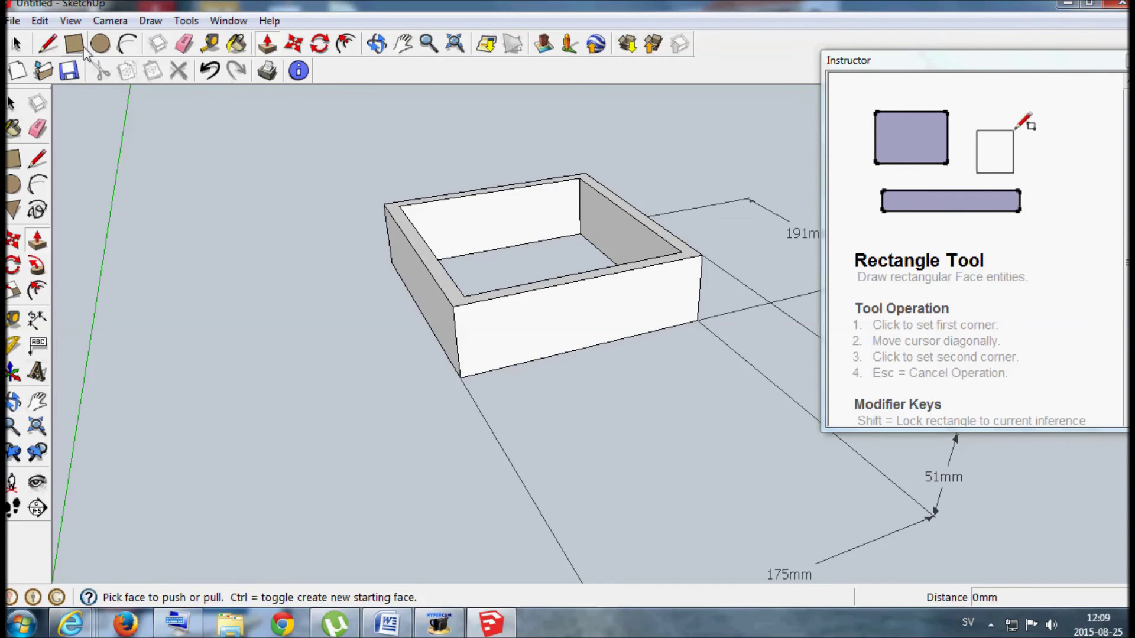
click(127, 43)
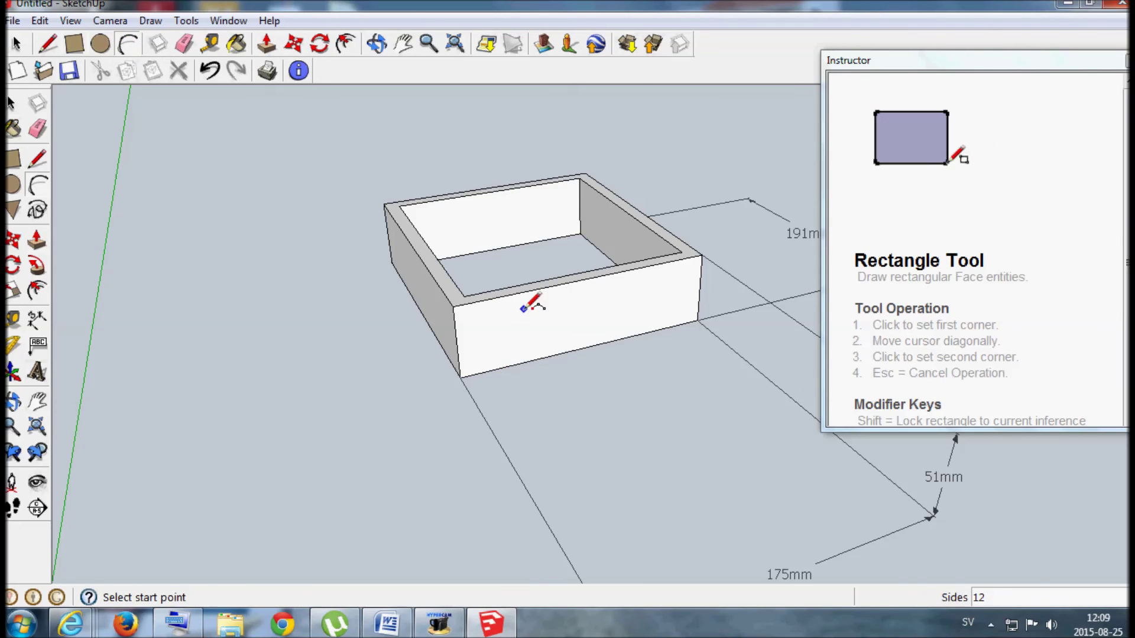
click(490, 300)
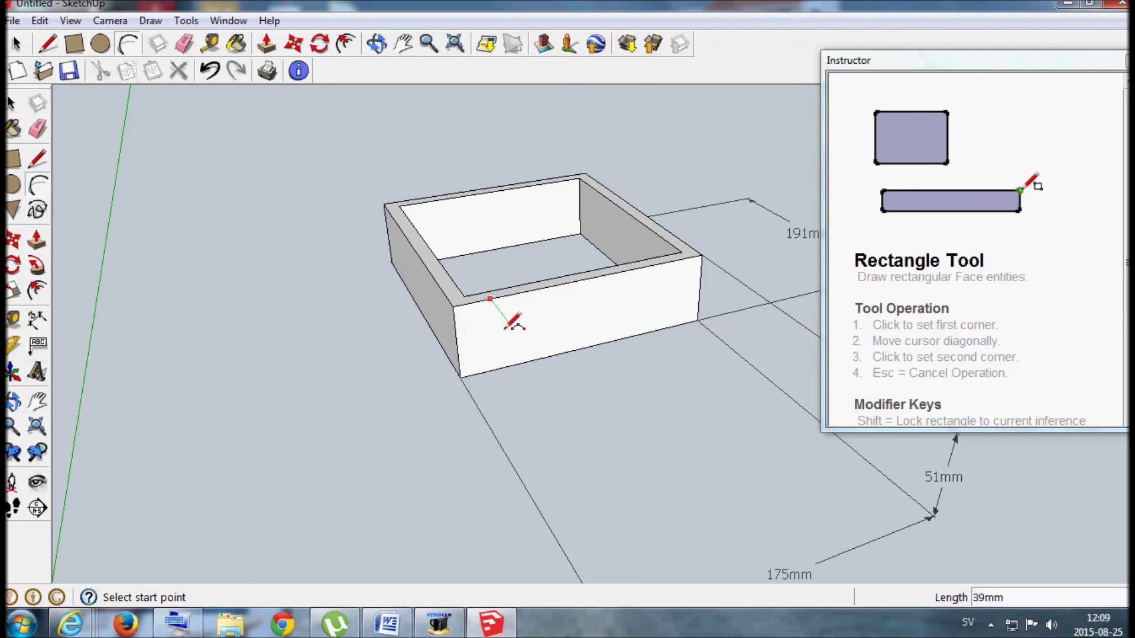
click(662, 262)
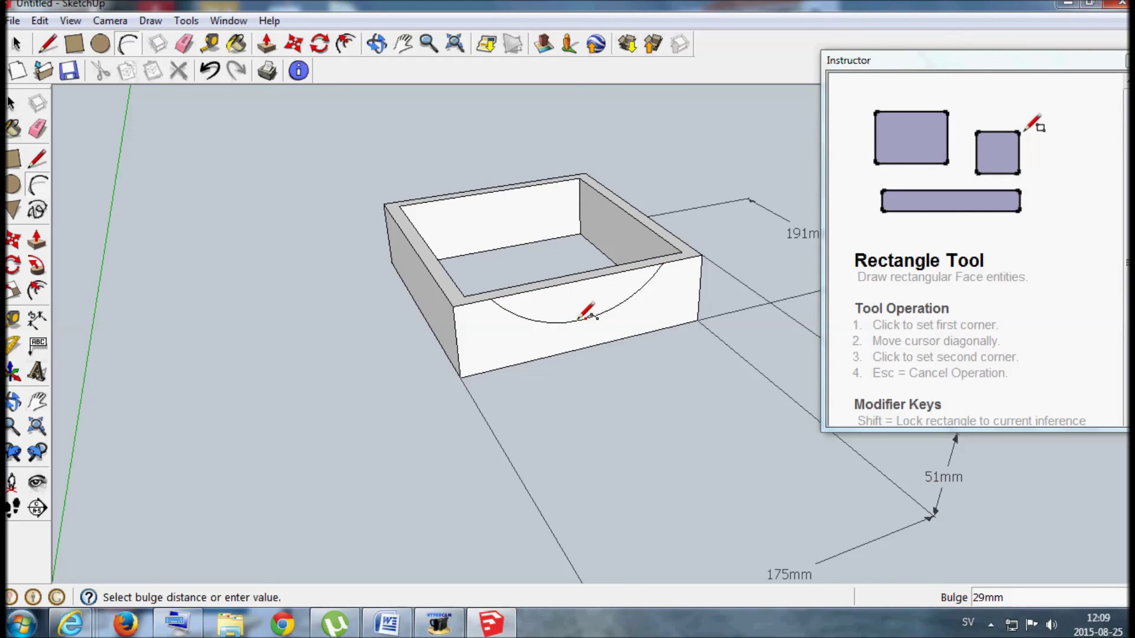
click(582, 315)
Push the arc-shaped face about 10mm through the wall, then orbit to view the scoop.
middle_drag(380, 324, 567, 390)
click(267, 44)
click(601, 318)
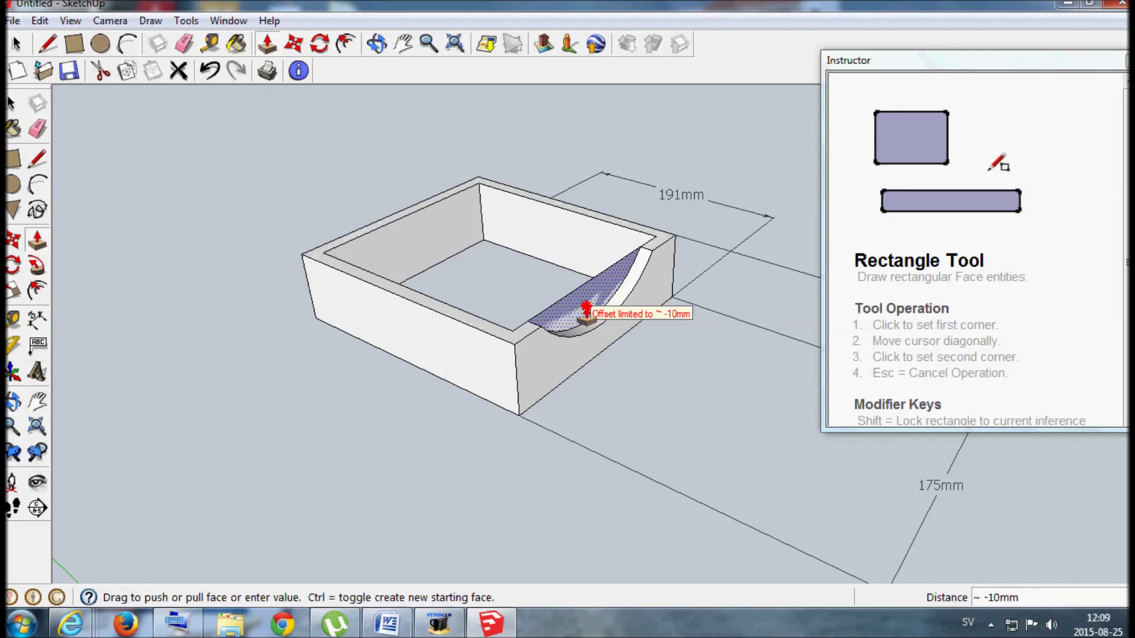
click(586, 312)
key(o)
drag(684, 360, 214, 355)
key(p)
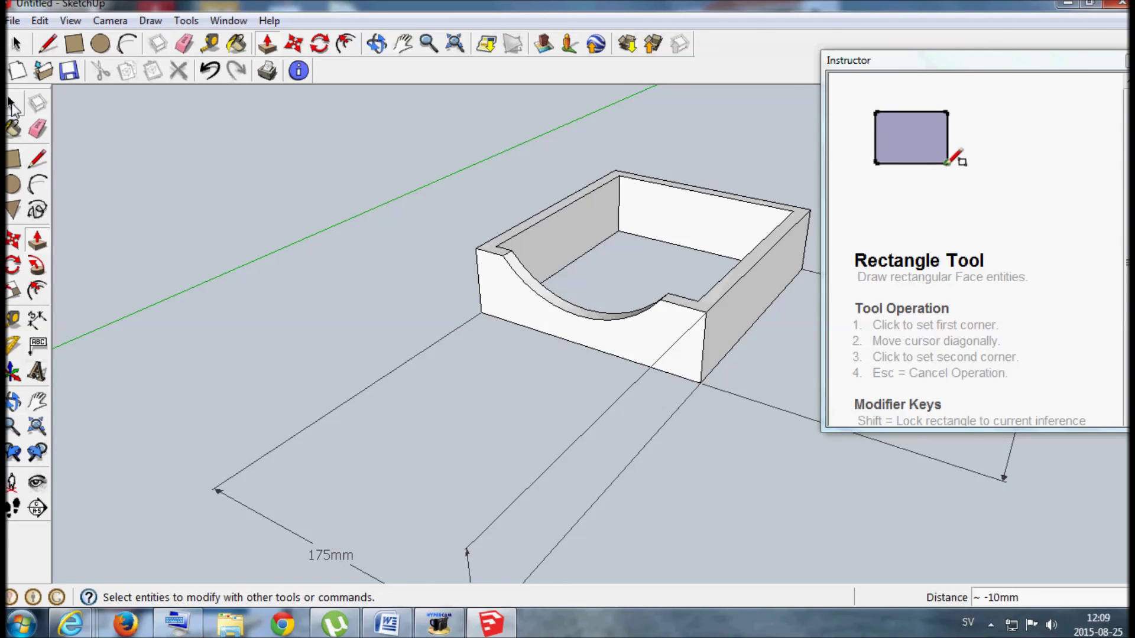
click(11, 104)
Select the scoop's curved edge and front face, then all the box's connected geometry.
scroll(512, 305, up, 5)
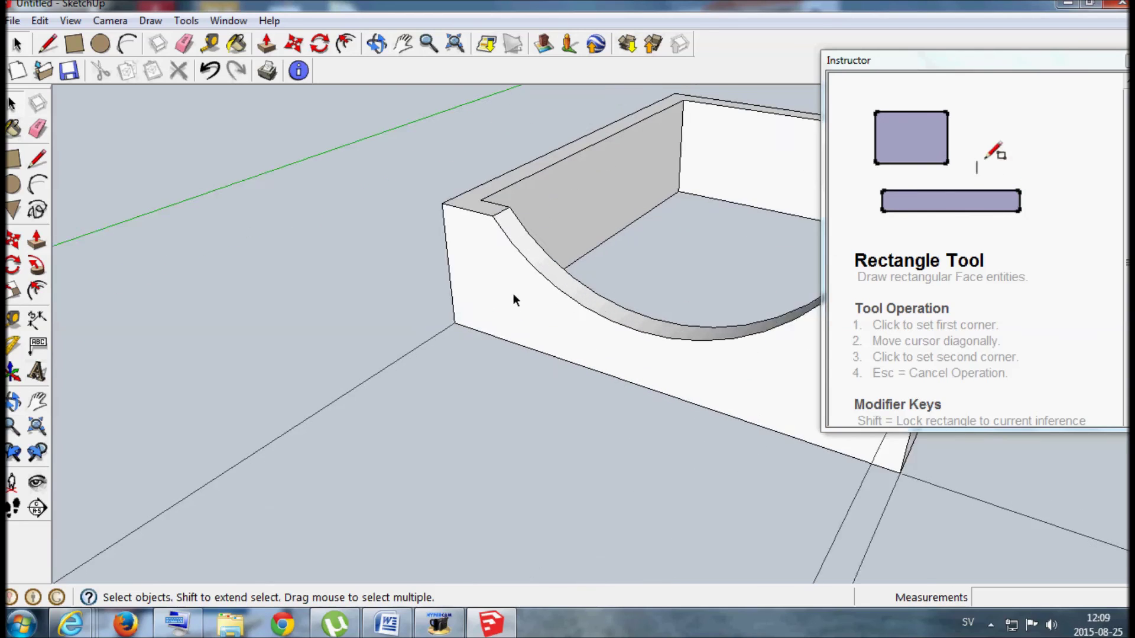
click(502, 224)
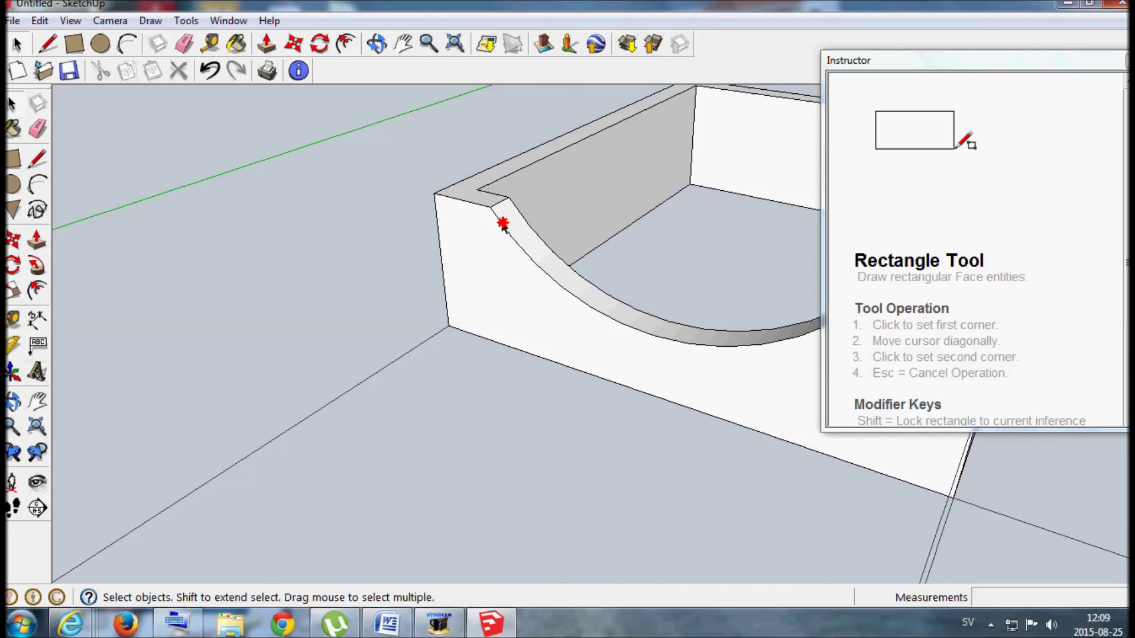
click(490, 279)
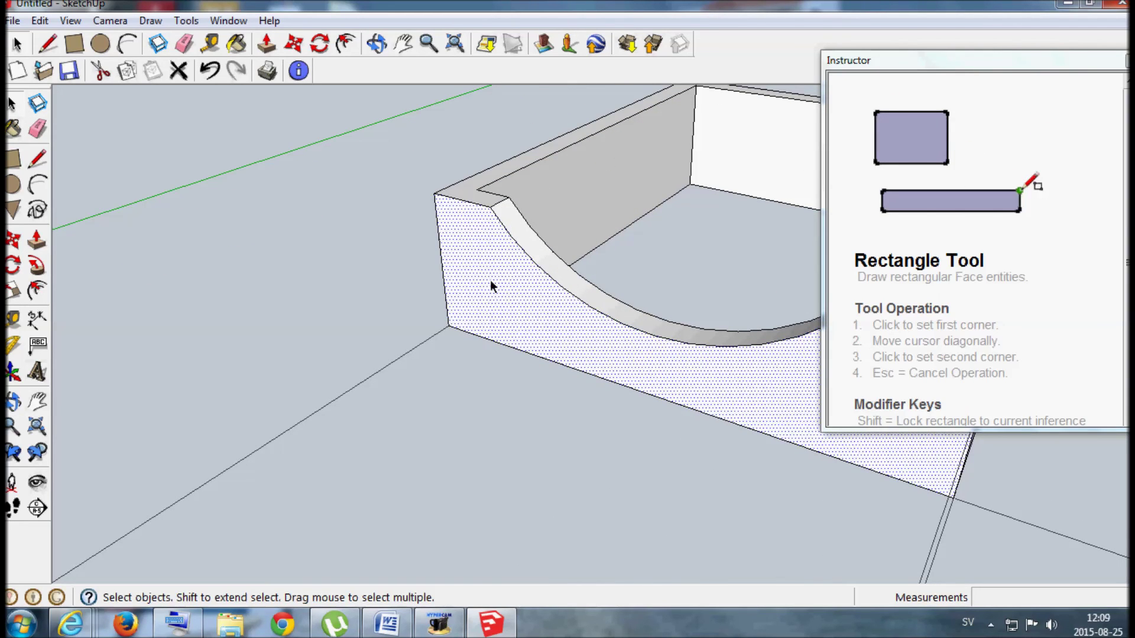
scroll(464, 323, down, 3)
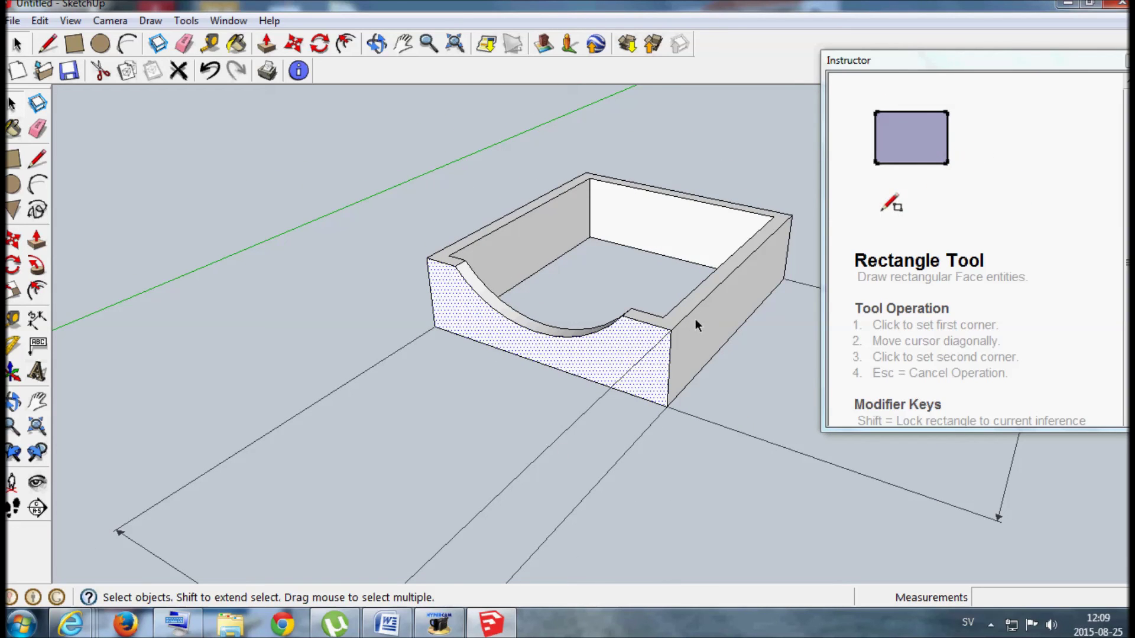
triple_click(697, 313)
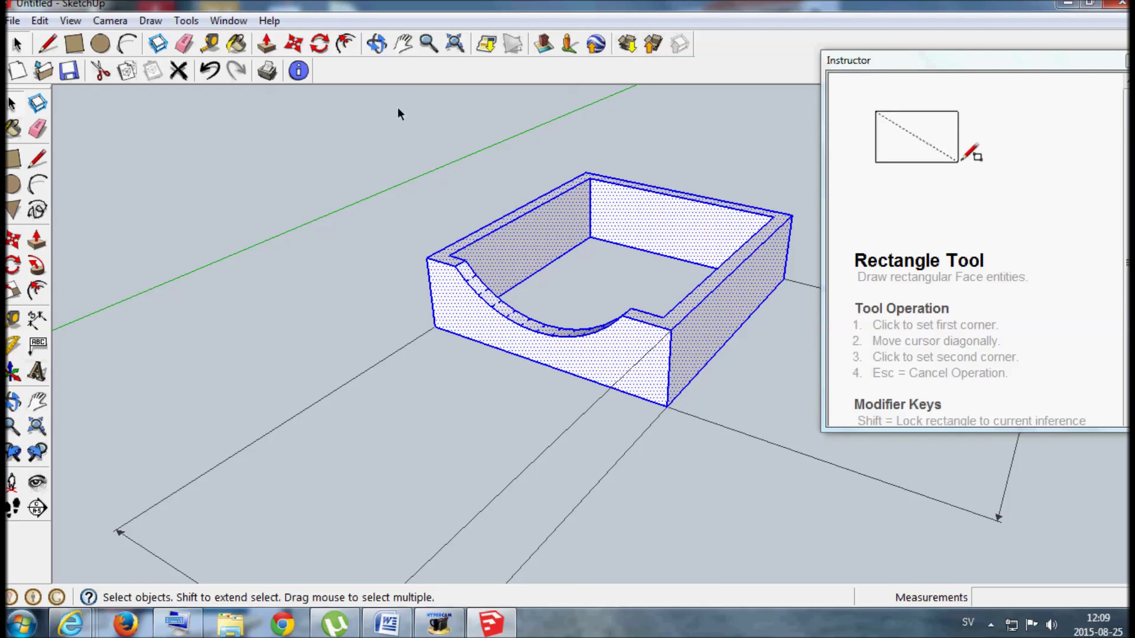
click(236, 46)
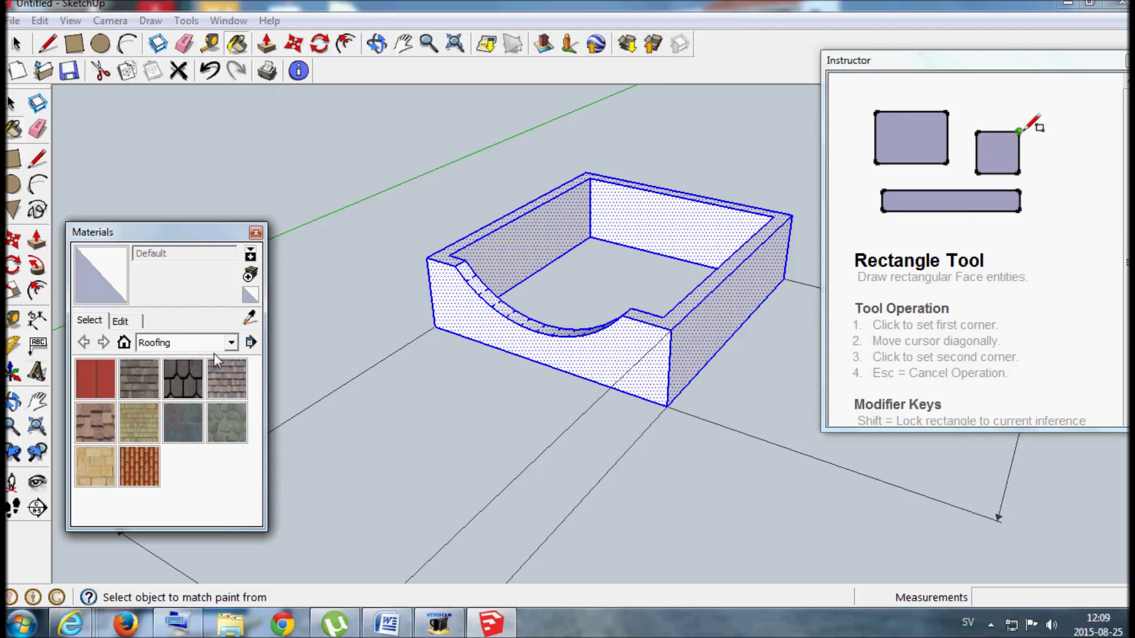
Paint the selected box with red Color_A01 from the Colors collection, then close Materials.
click(231, 343)
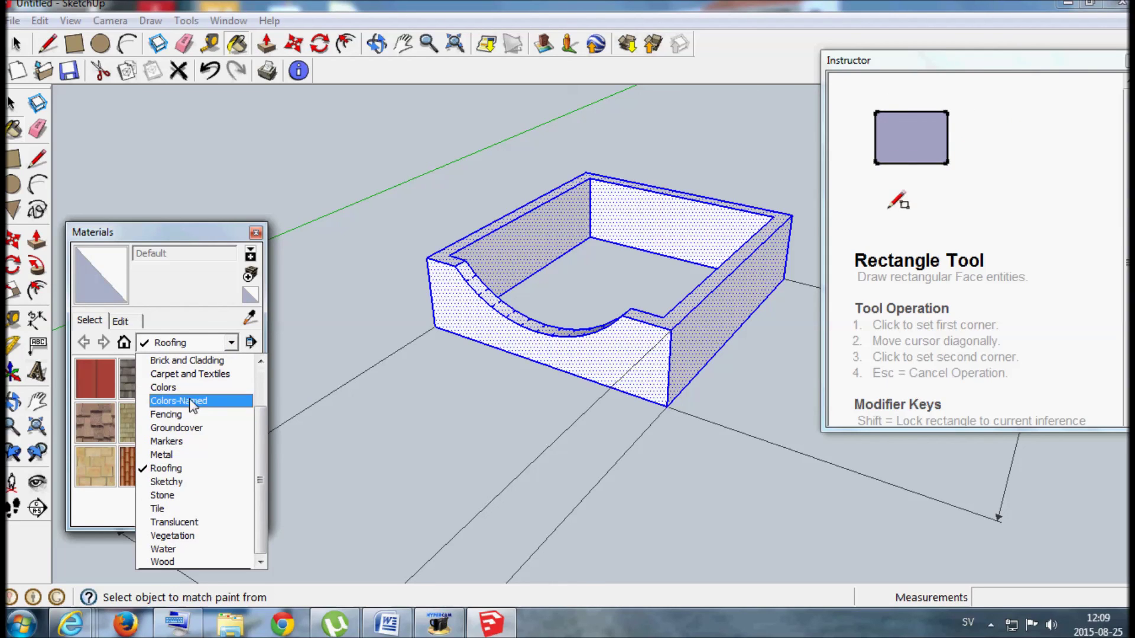
click(164, 387)
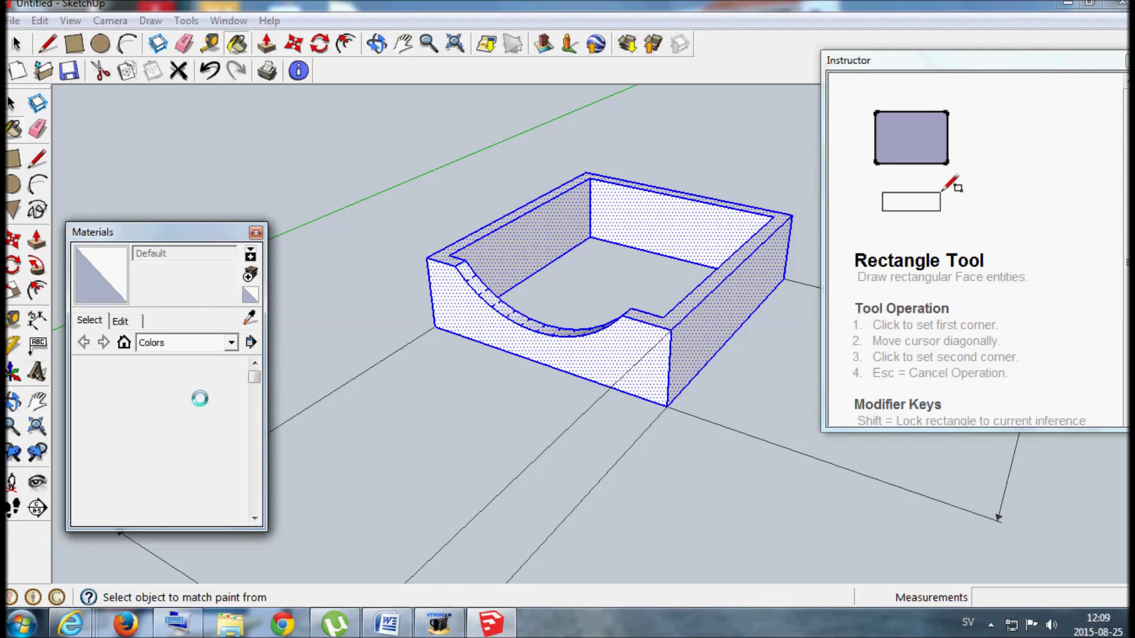
click(181, 464)
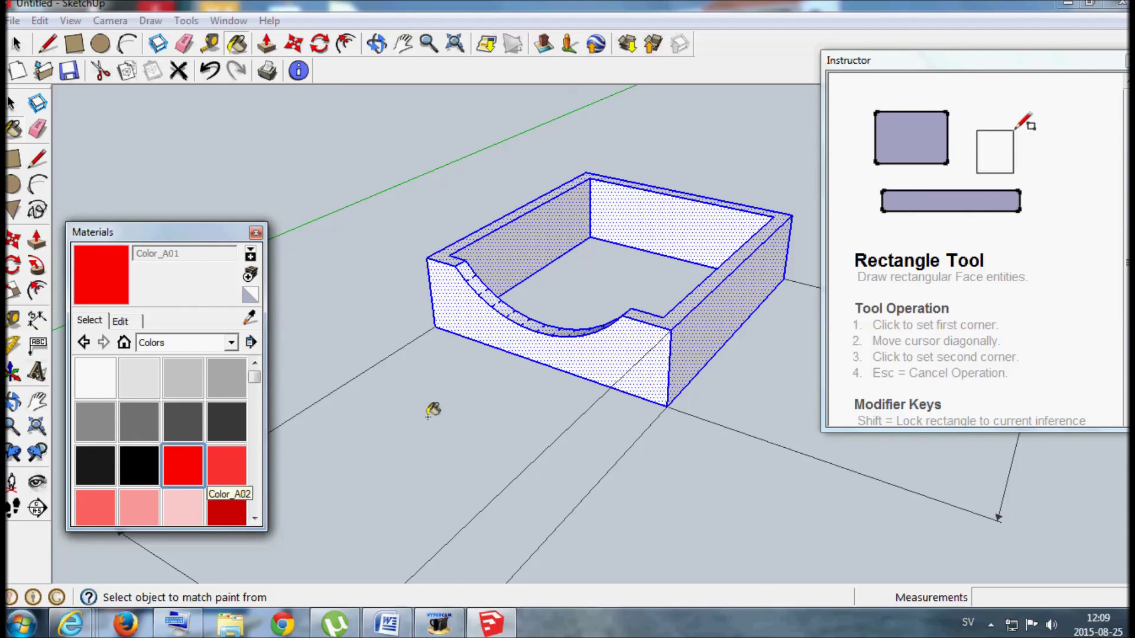
click(476, 315)
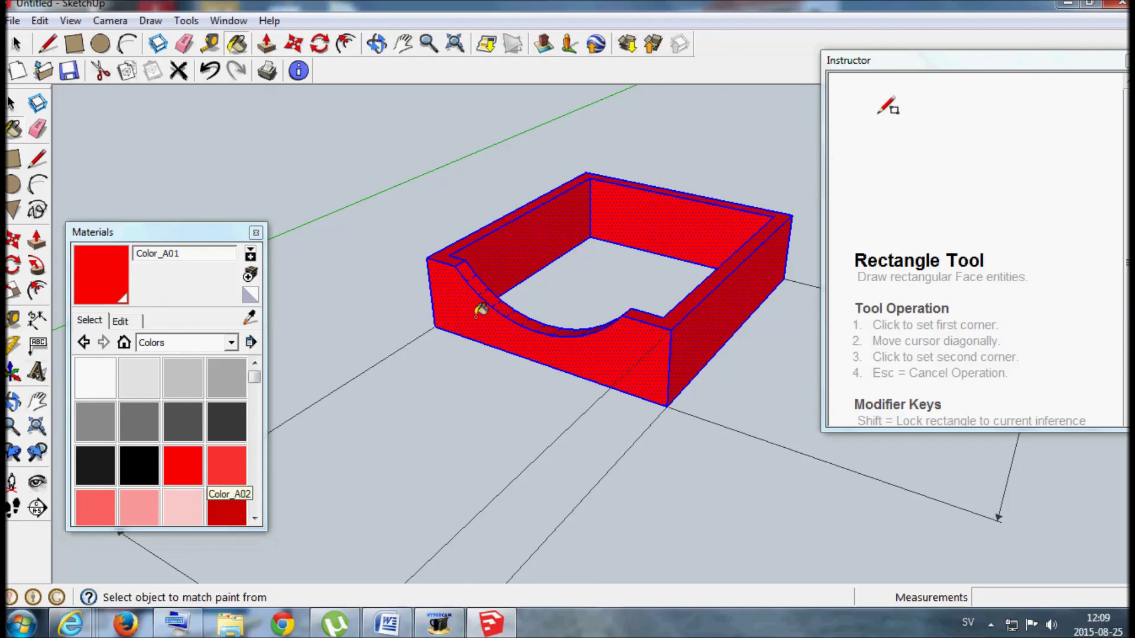
click(255, 232)
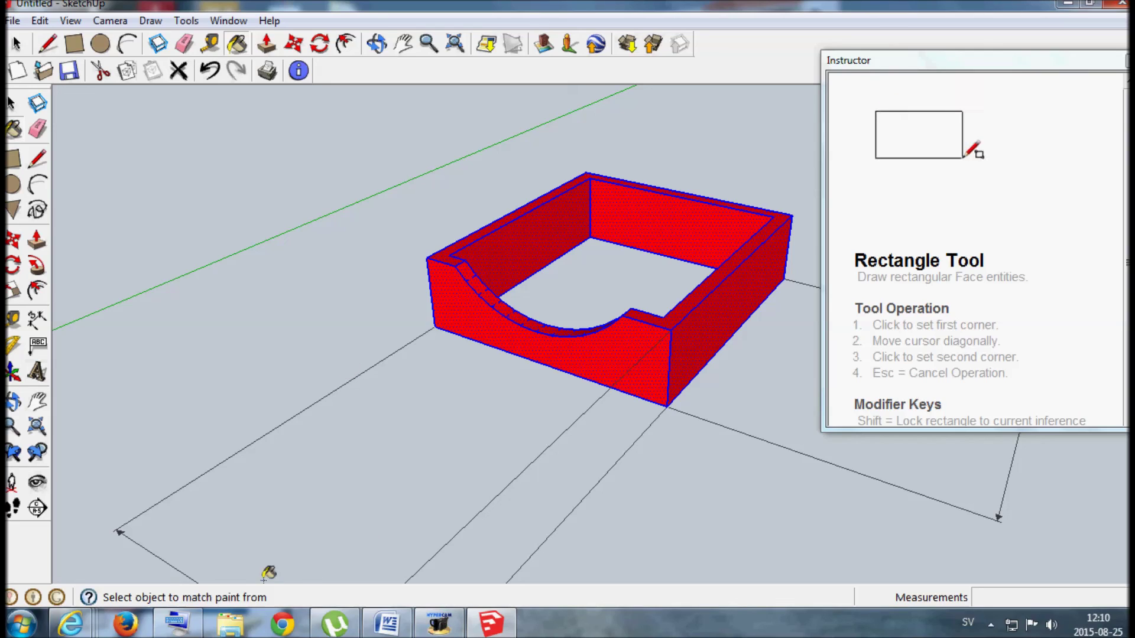
mouse_move(428, 626)
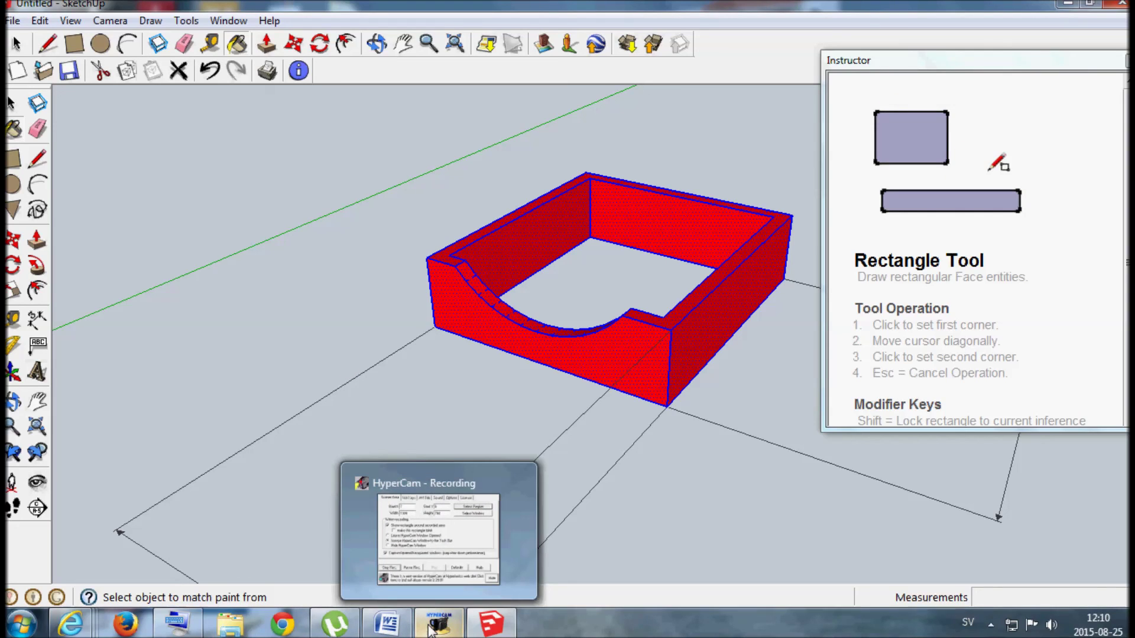